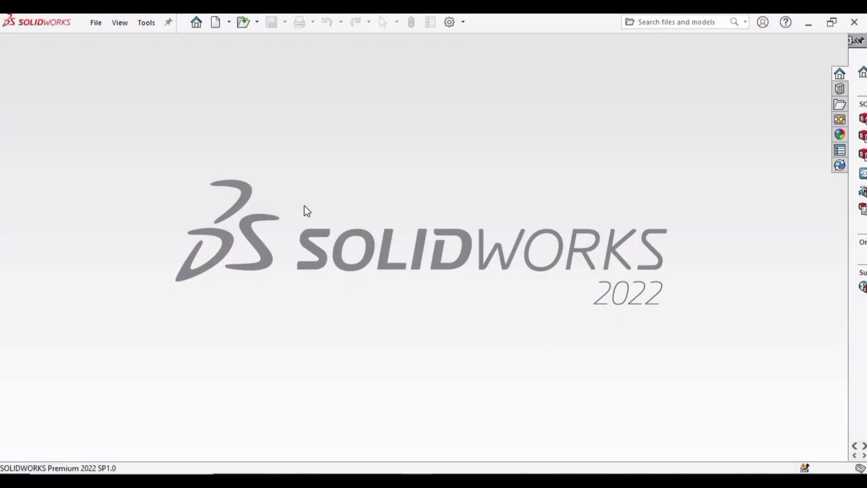
- Create a new part document and narrow the resources pane to enlarge the modelling area
left_click(95, 24)
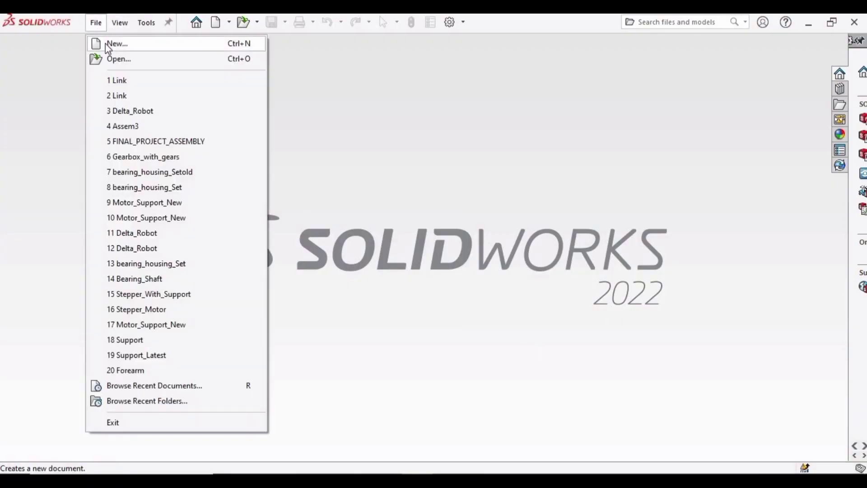
left_click(122, 44)
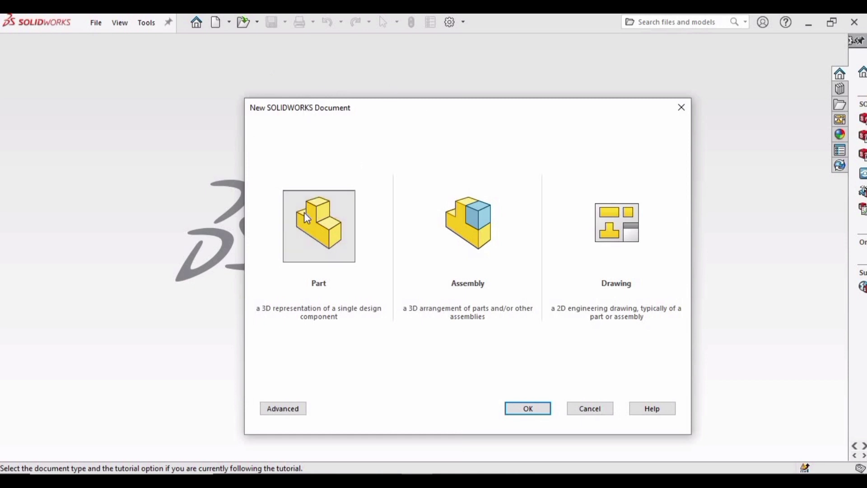
left_click(528, 407)
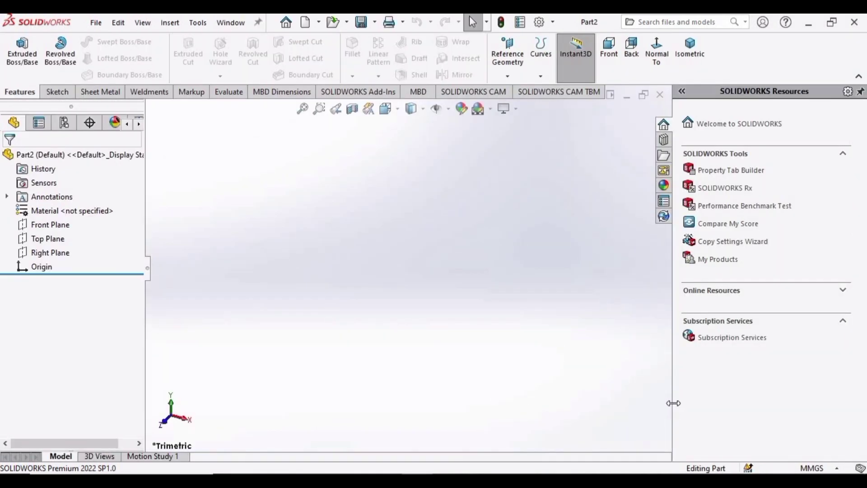
left_click_drag(673, 404, 853, 383)
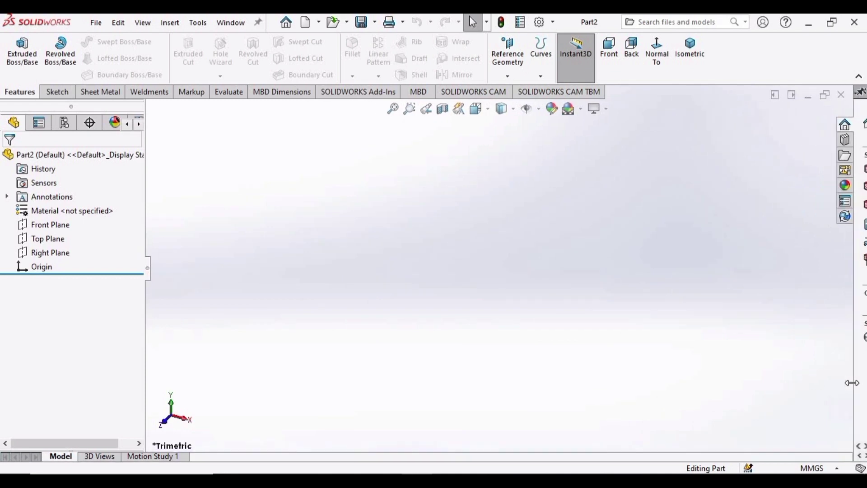
- Check the cube's dimensions and hole radii in the reference drawing draw.JPG, and return to the part
left_click(66, 96)
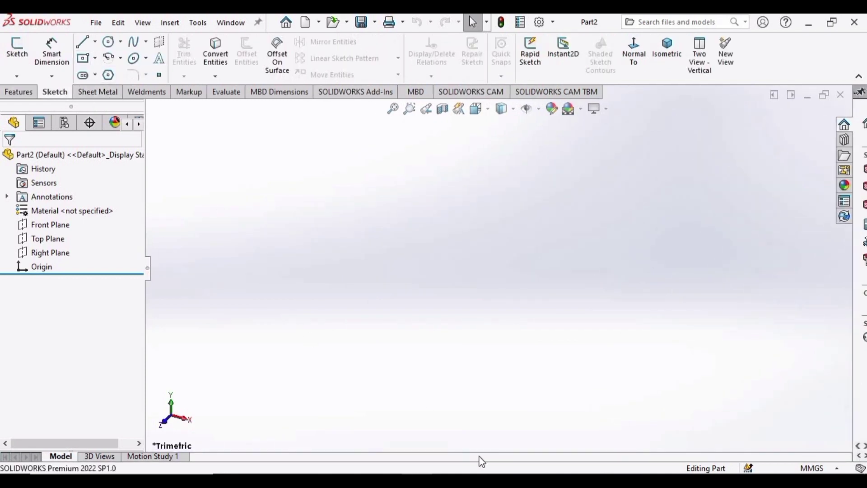
key("alt+Tab")
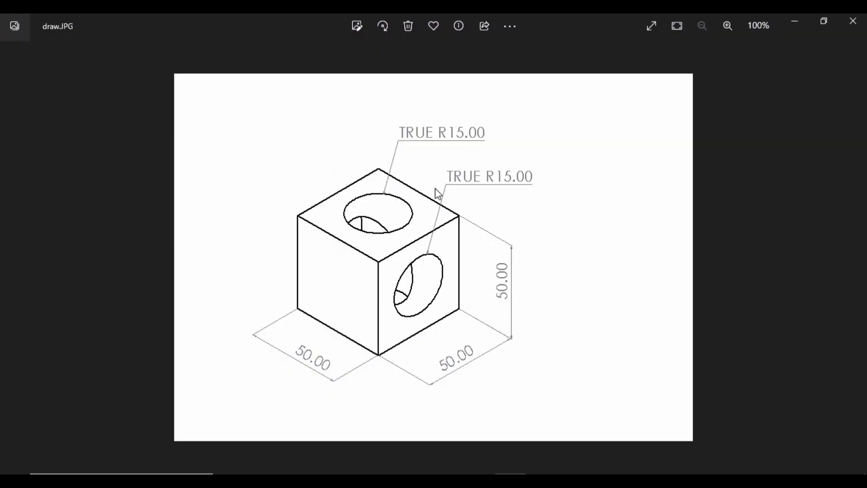
left_click(794, 28)
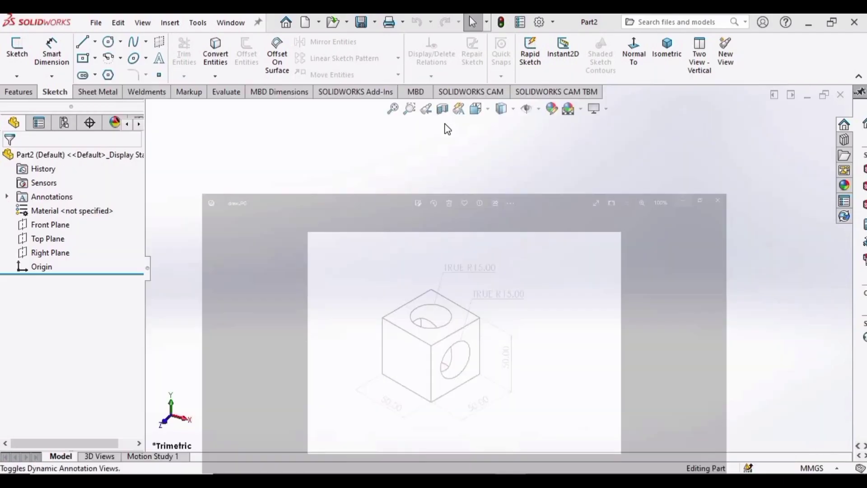
- Sketch a center rectangle about 72 mm wide and 73 mm high on the Front Plane, centred on the origin
left_click(98, 60)
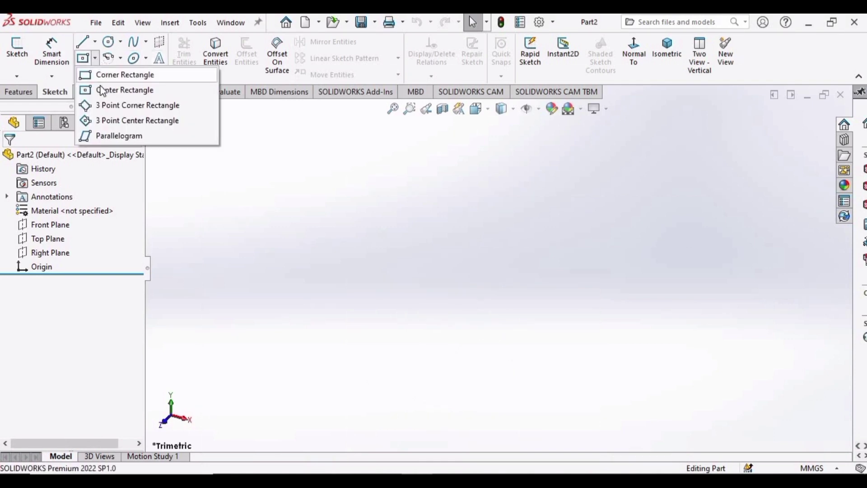
left_click(107, 91)
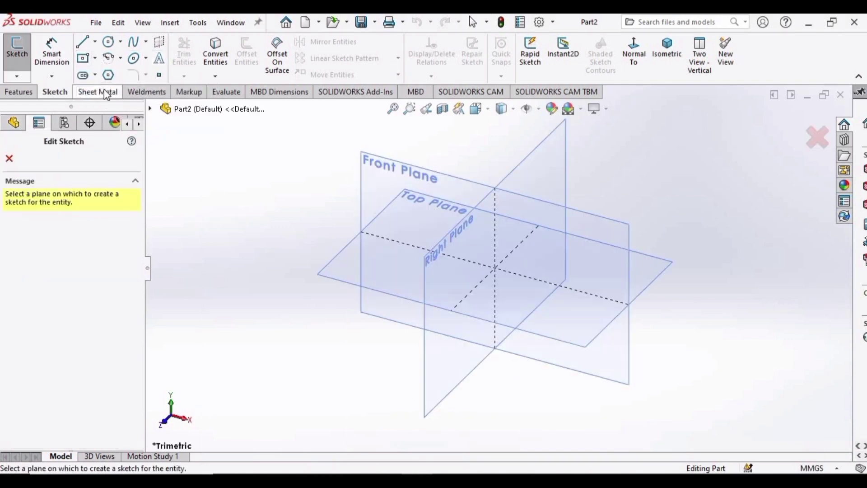
left_click(388, 177)
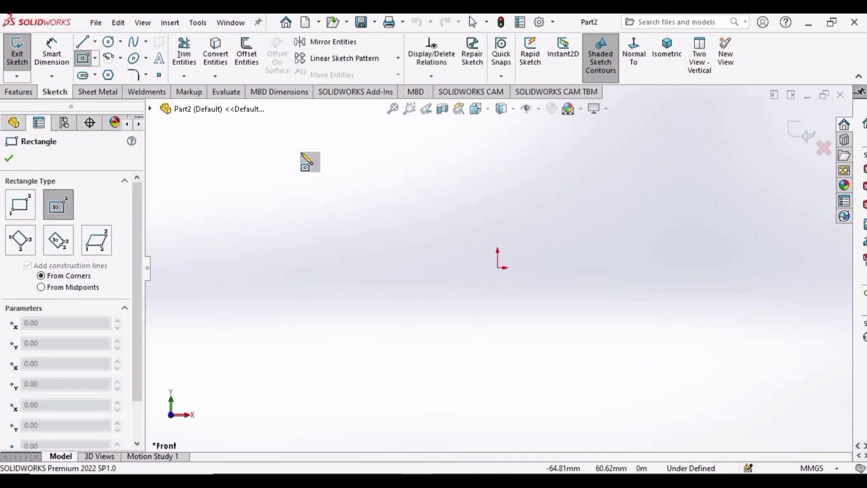
left_click(498, 268)
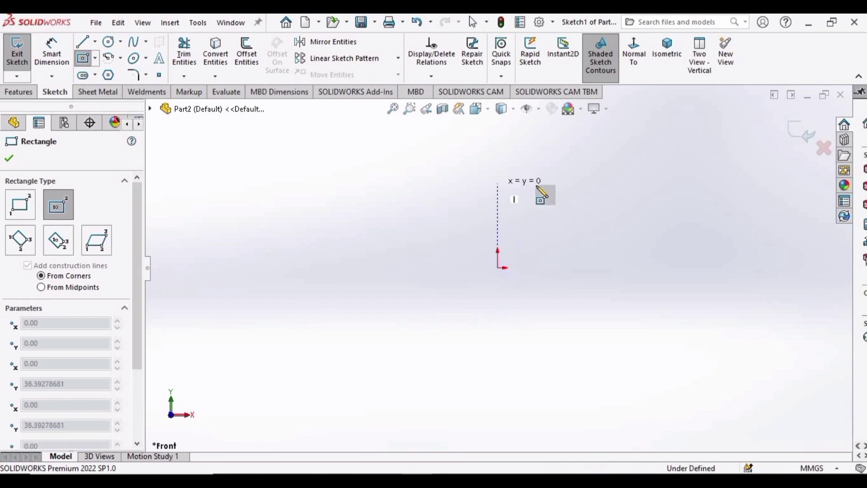
left_click(421, 188)
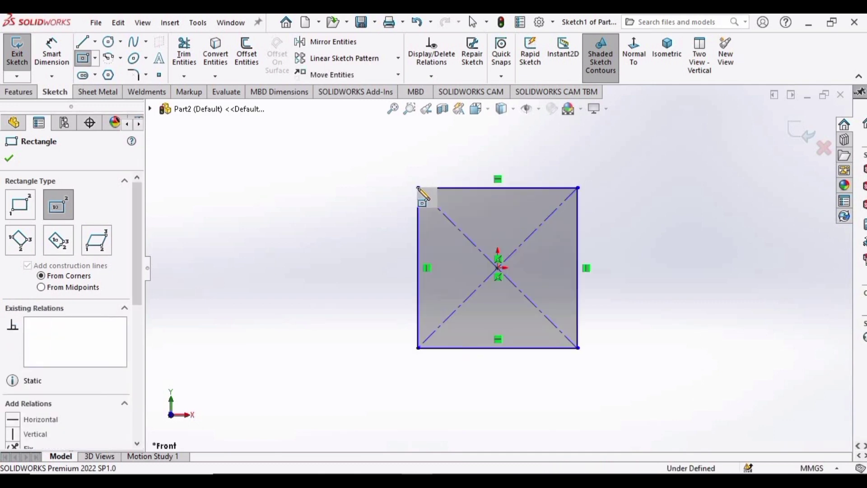
left_click(419, 188)
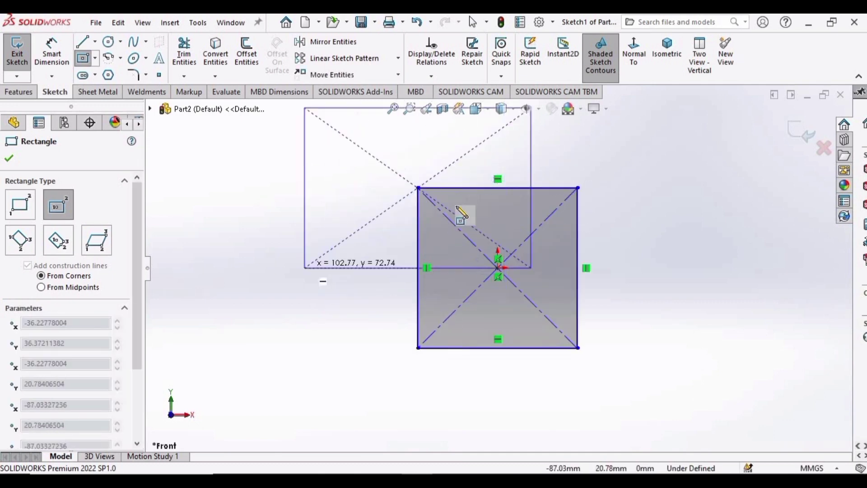
key("Escape")
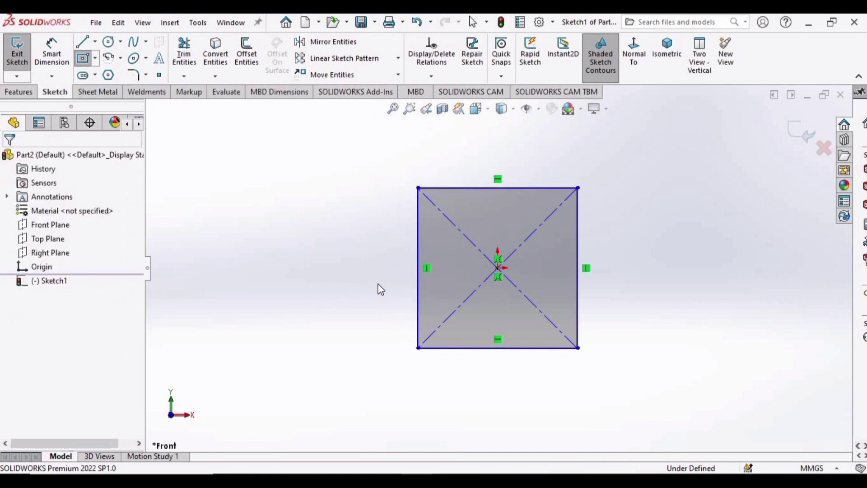
- Dimension the rectangle's top edge to 50 mm
left_click(52, 50)
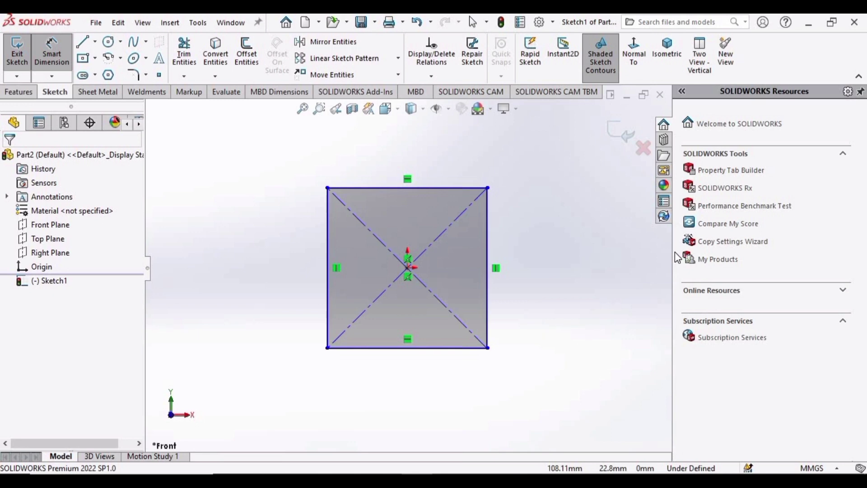
left_click_drag(673, 252, 834, 247)
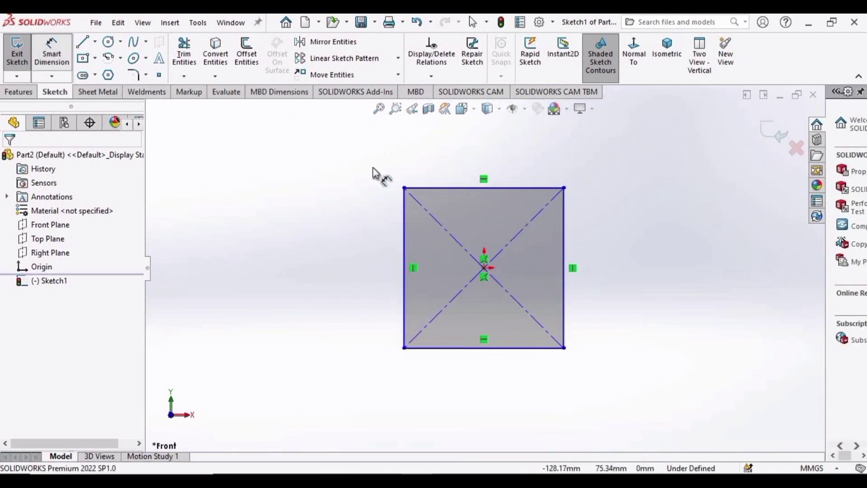
left_click(510, 188)
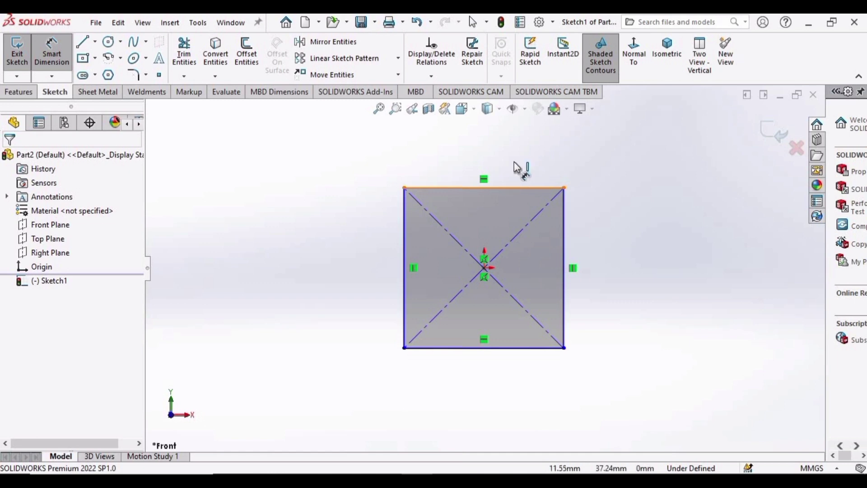
left_click(476, 159)
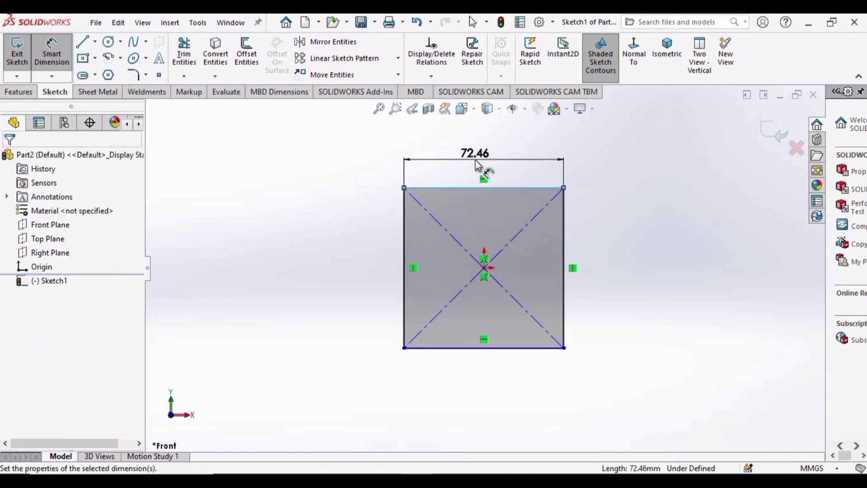
type("50")
key("Return")
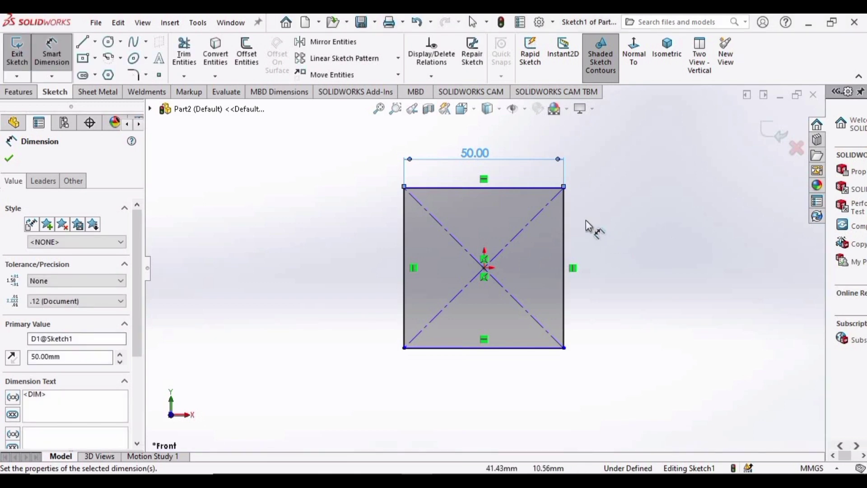
- Dimension the rectangle's right vertical edge to 50 mm and finish dimensioning
left_click(574, 234)
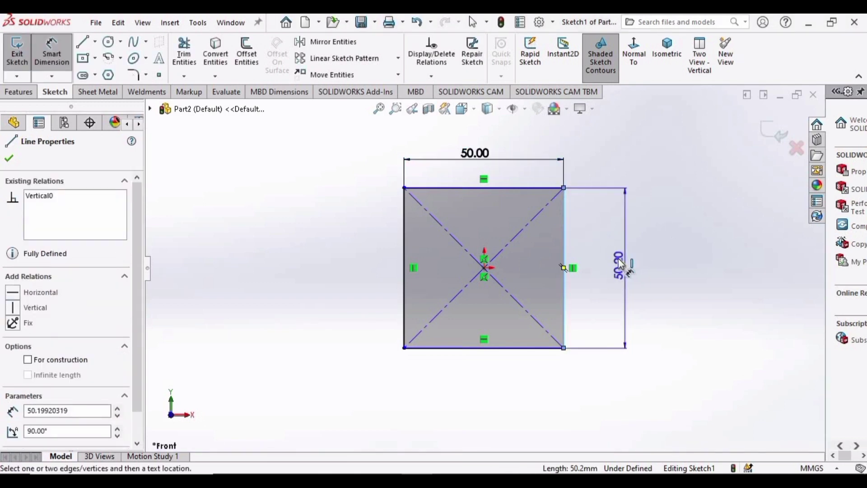
left_click(617, 267)
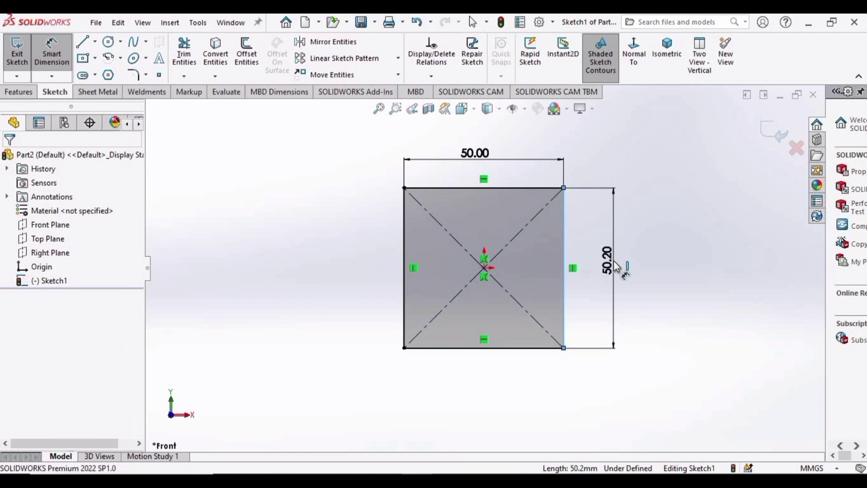
type("50")
key("Return")
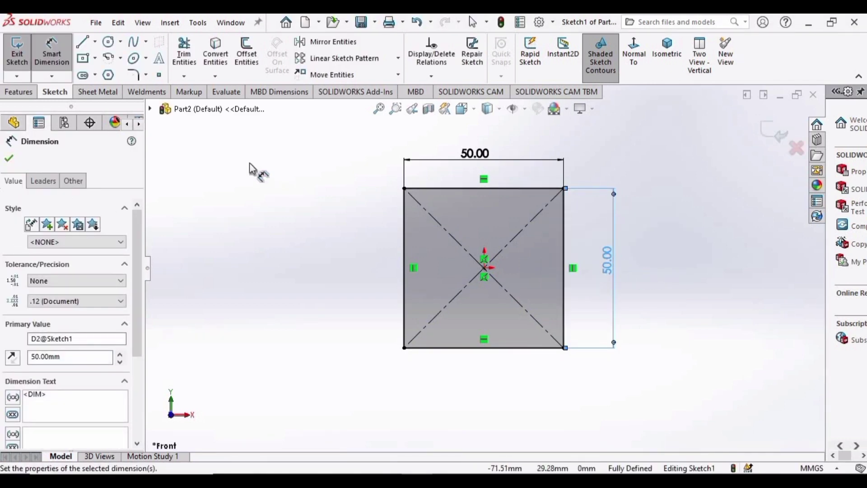
left_click(10, 159)
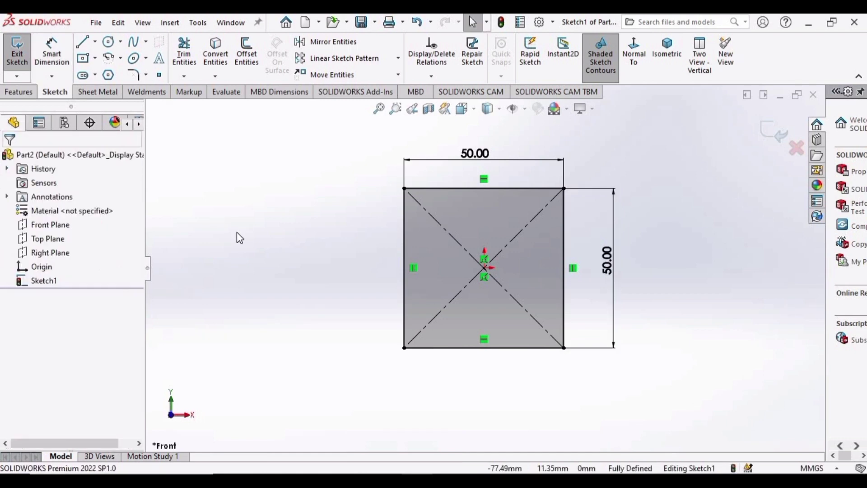
- Start an Extruded Boss/Base from the square sketch with a blind depth of 50 mm
left_click(21, 93)
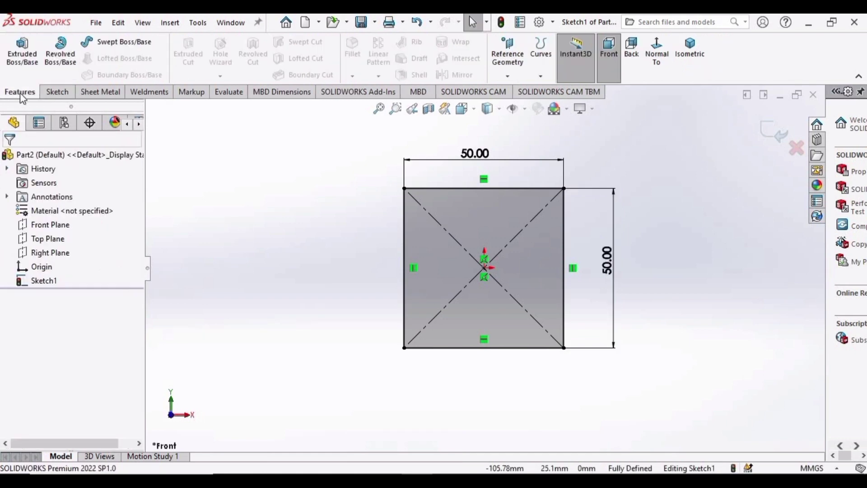
left_click(23, 56)
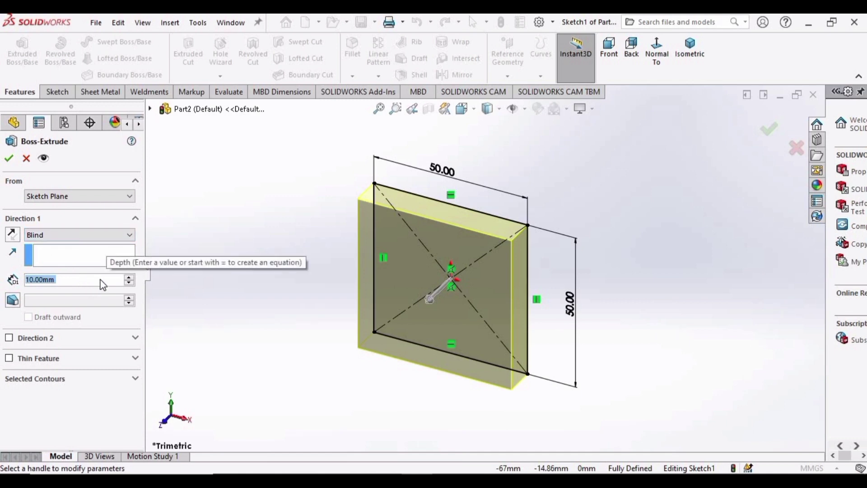
type("50")
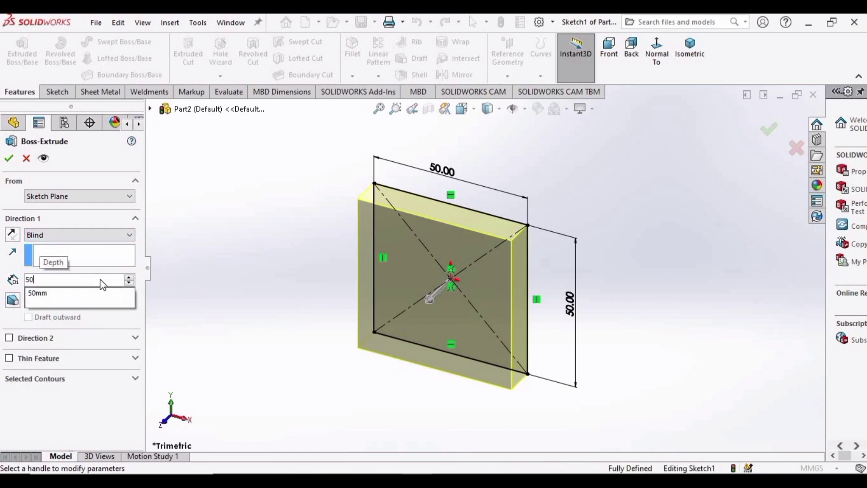
key("Return")
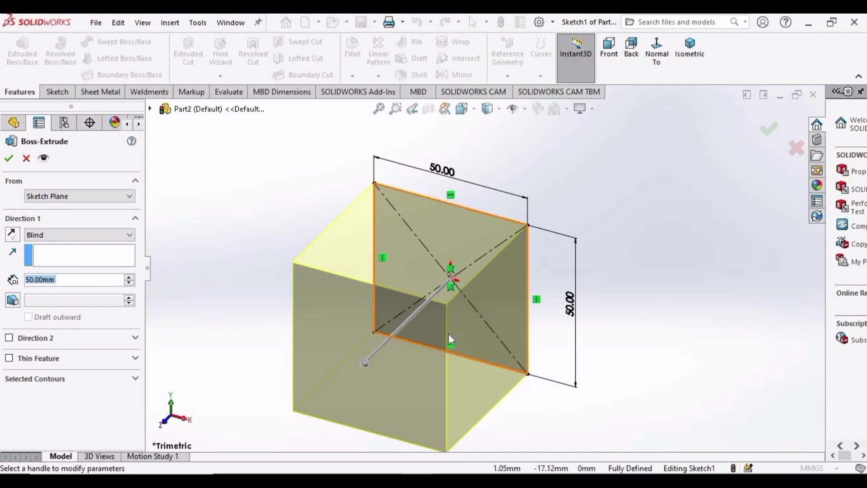
- Try the Mid Plane end condition on the extrusion and switch it back to Blind
left_click(129, 235)
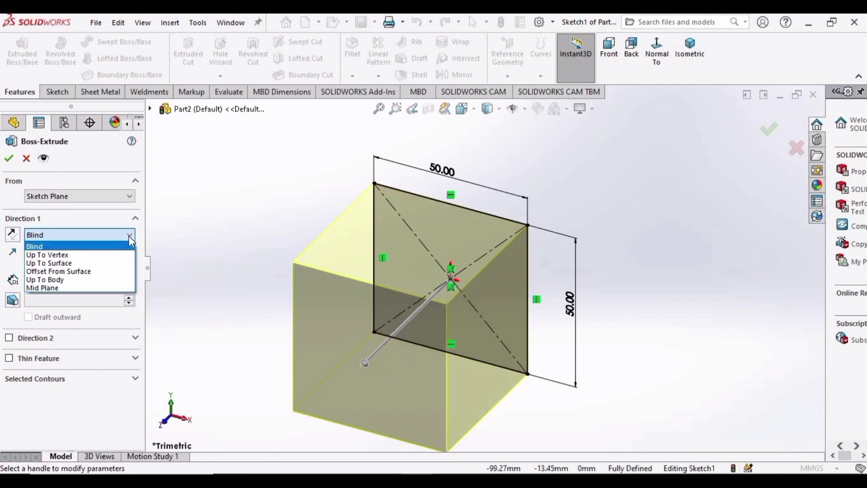
left_click(65, 289)
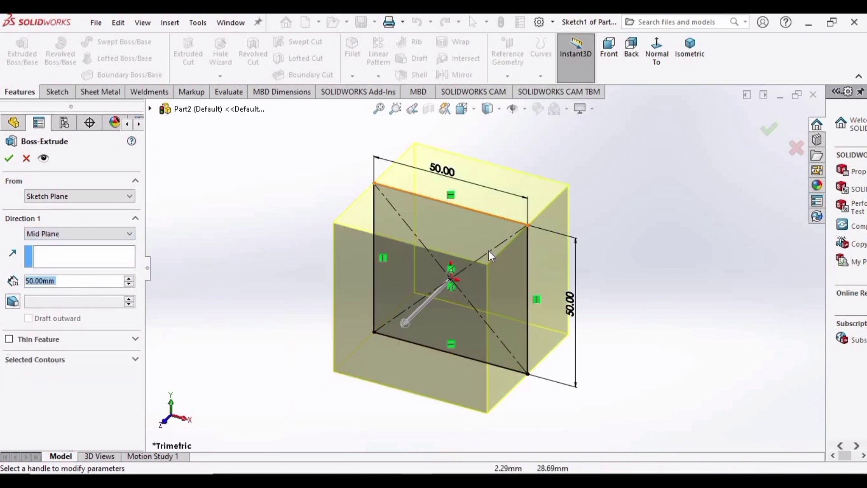
left_click(130, 234)
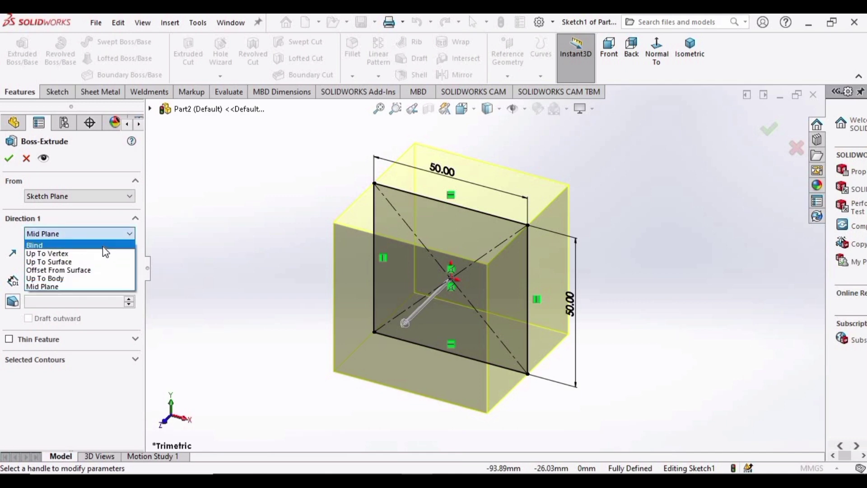
left_click(122, 242)
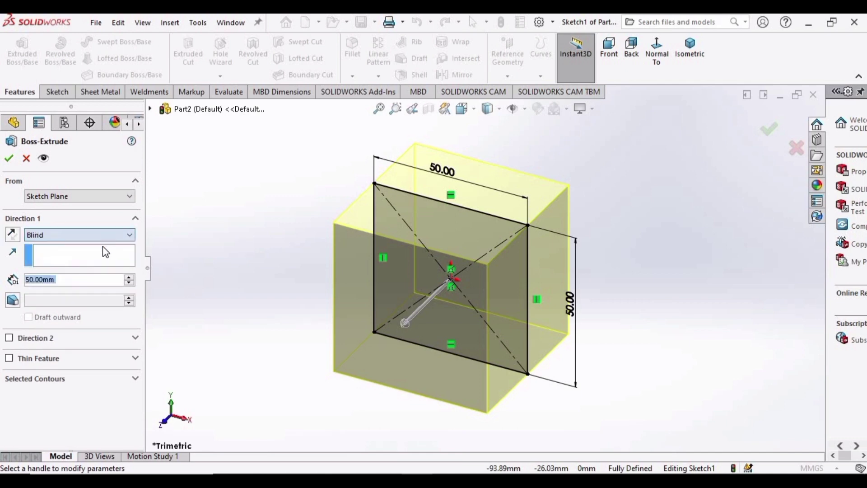
- Accept the 50 mm blind extrusion to create the cube and clear the selection
left_click(7, 162)
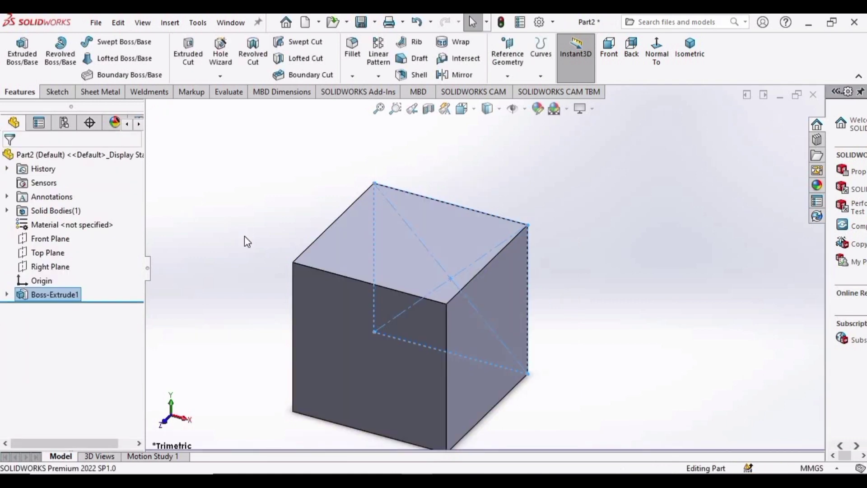
left_click(244, 237)
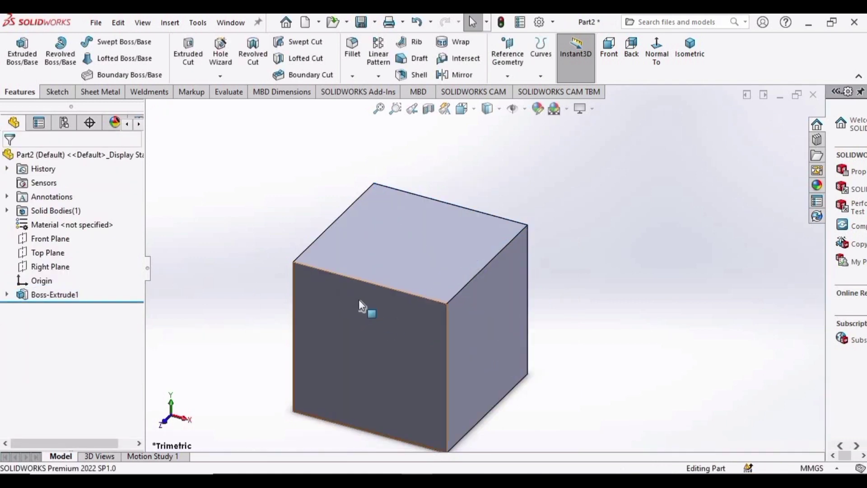
- Start a new sketch on the top face of the cube
scroll(358, 299, "up", 3)
middle_click_drag(337, 290, 442, 283)
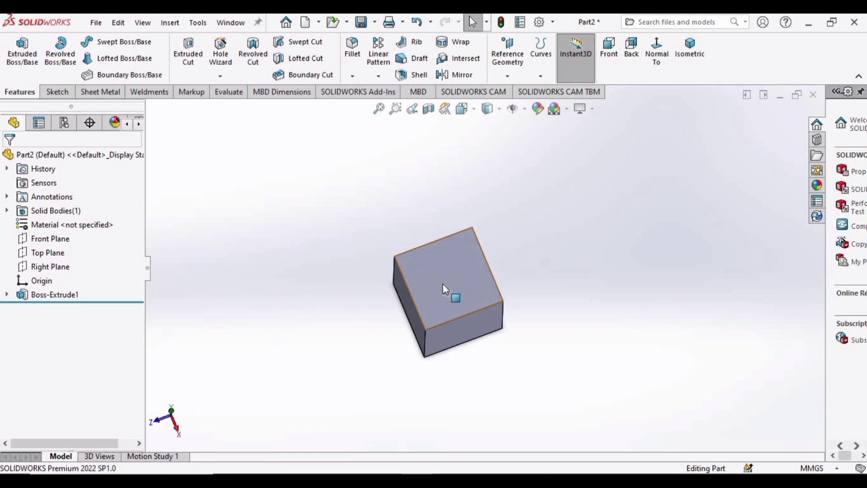
left_click(439, 284)
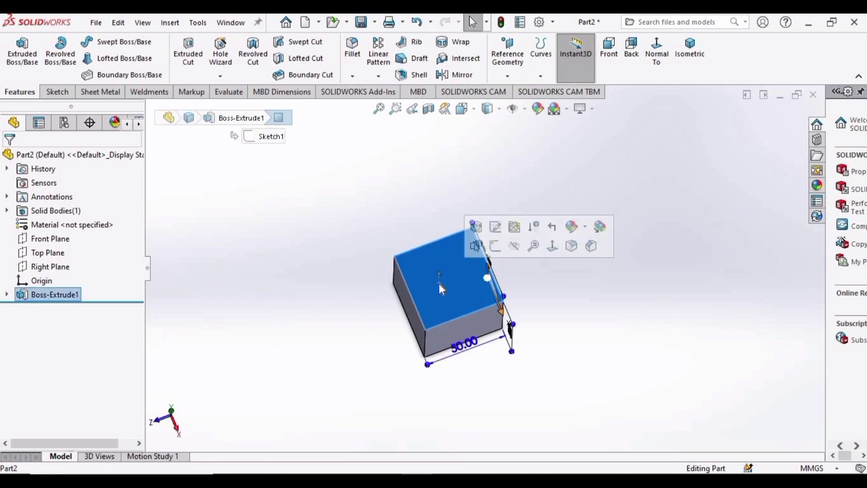
scroll(442, 290, "down", 2)
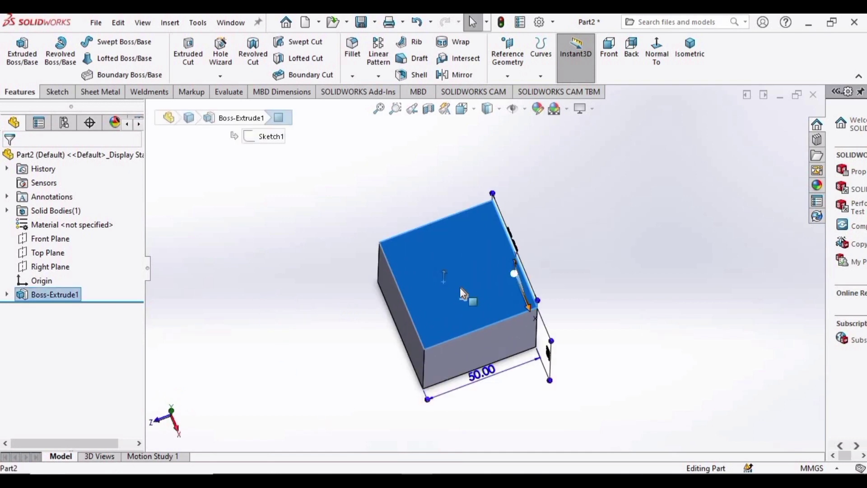
left_click(348, 257)
scroll(467, 297, "down", 3)
left_click(432, 251)
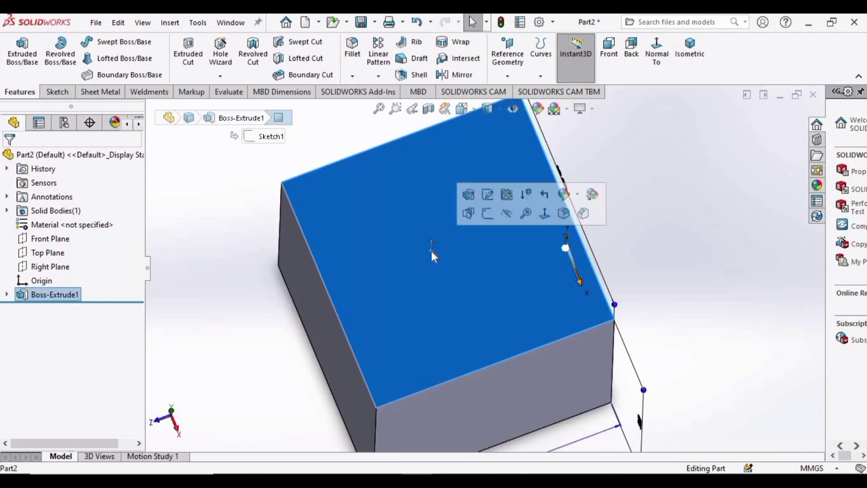
left_click(489, 215)
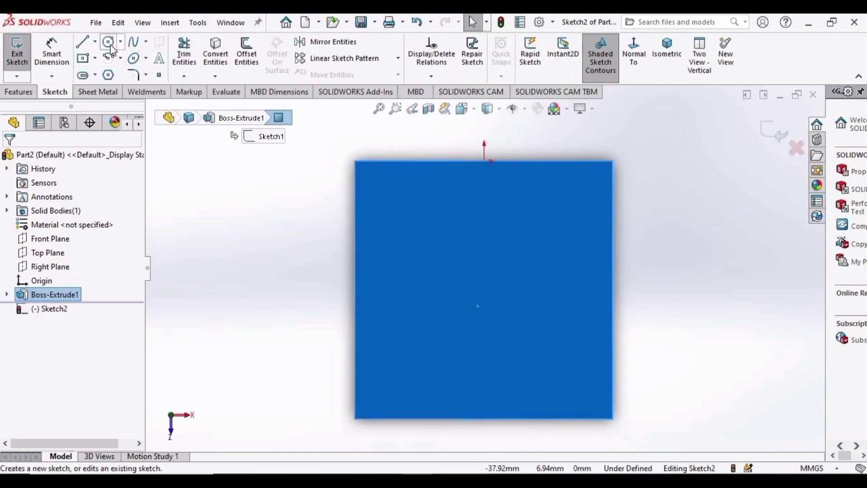
left_click(108, 42)
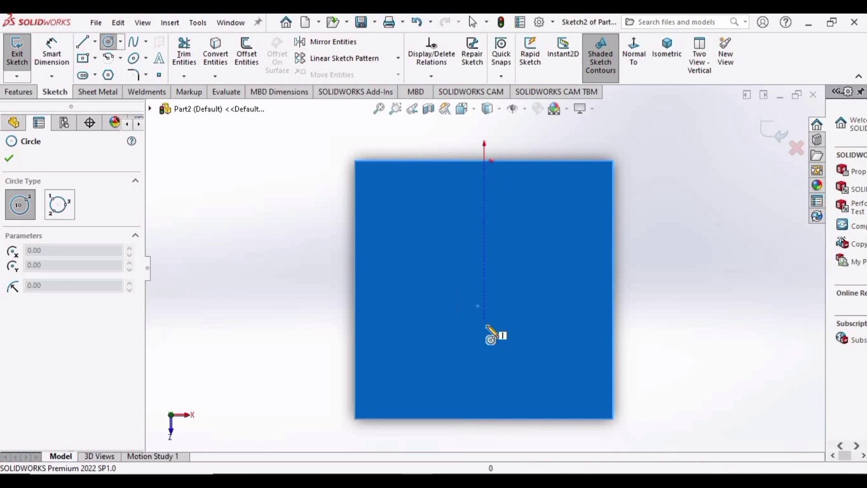
key("Escape")
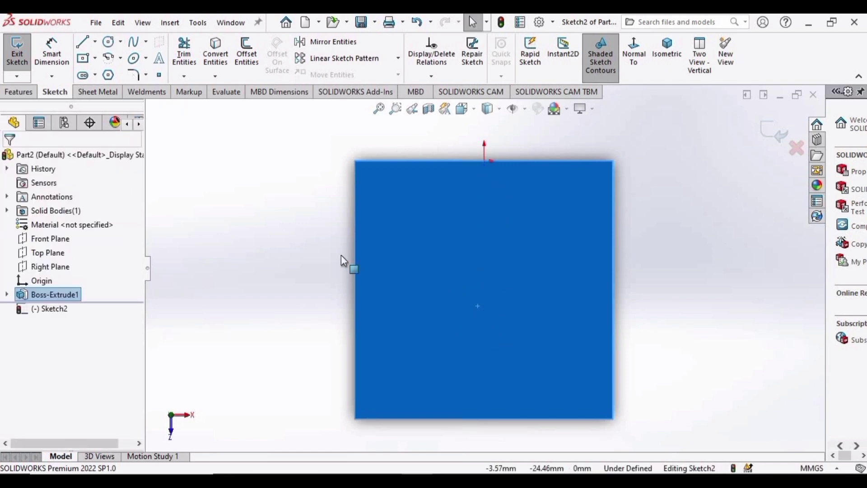
left_click(207, 268)
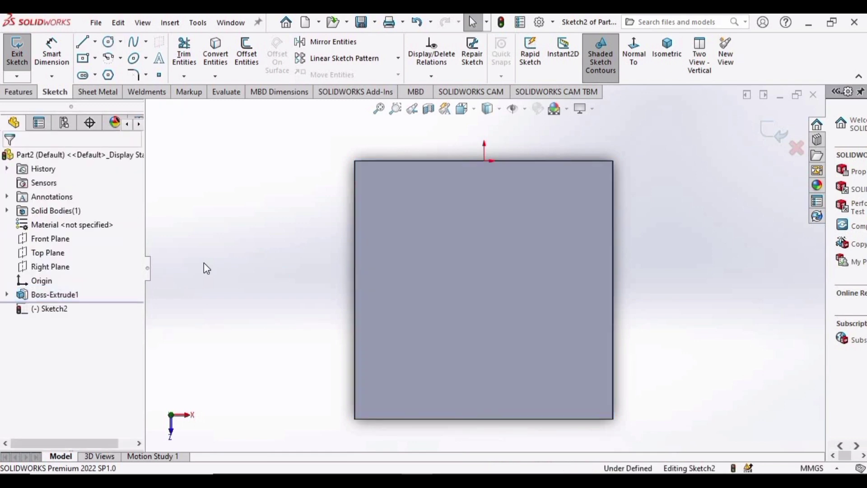
- Draw a diagonal centerline across the top face from its upper-left corner to its lower-right corner
left_click(96, 42)
left_click(109, 73)
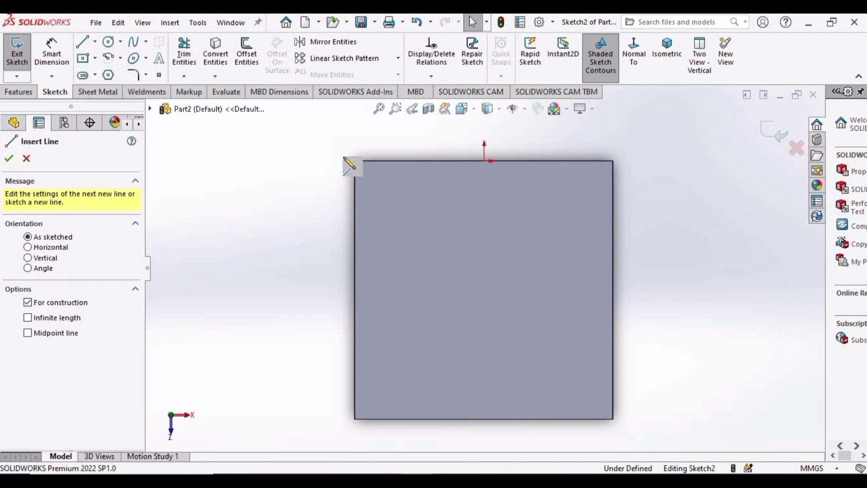
left_click_drag(355, 161, 566, 332)
left_click_drag(585, 384, 613, 419)
scroll(613, 419, "down", 3)
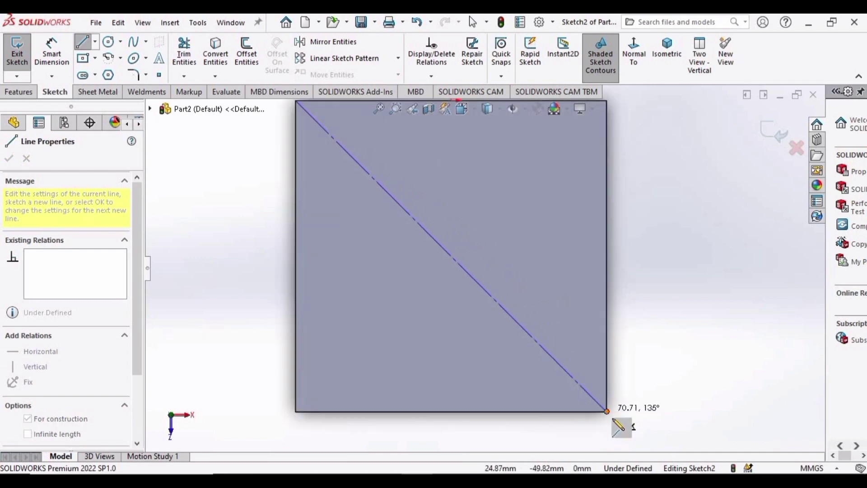
left_click(567, 364)
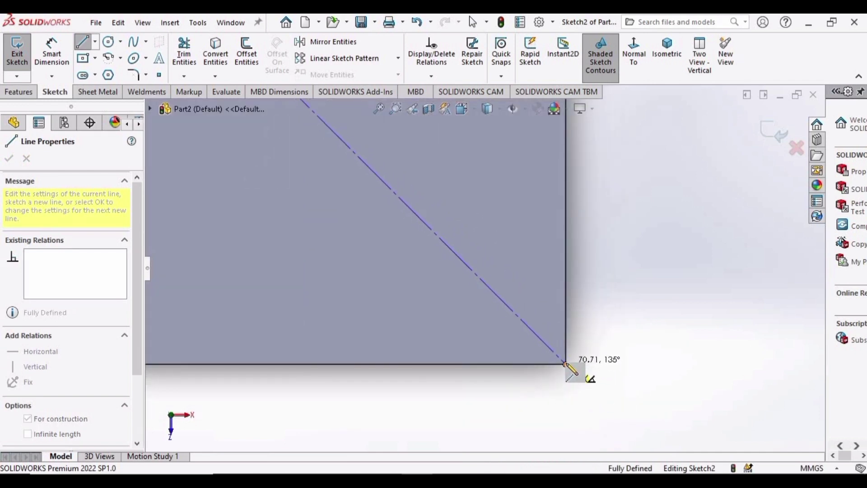
scroll(572, 359, "up", 3)
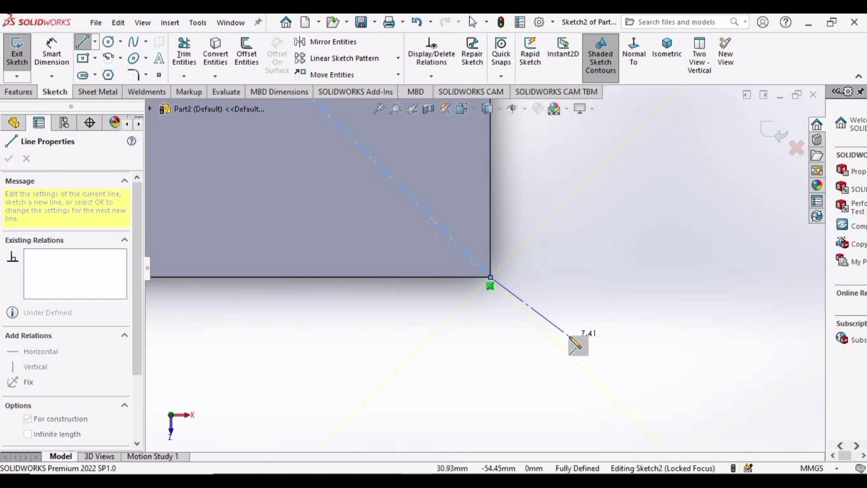
key("Escape")
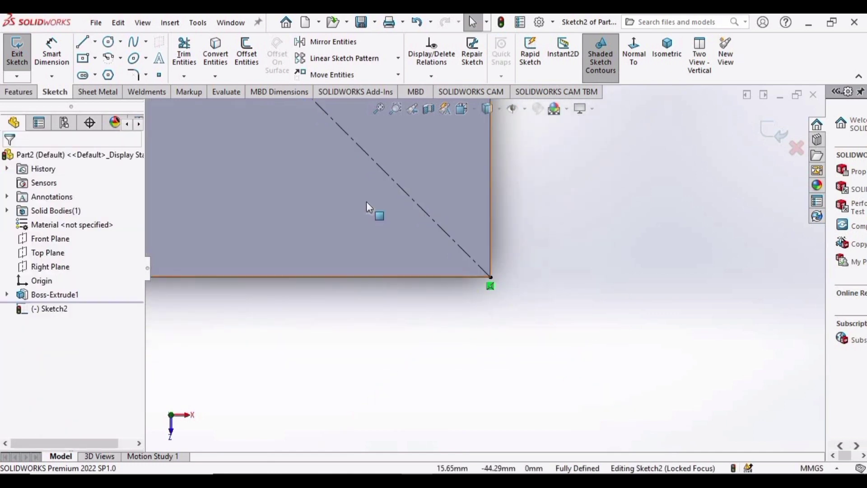
- Draw a second diagonal centerline from the top face's upper-right corner to its lower-left corner
scroll(367, 210, "down", 1)
scroll(368, 209, "up", 5)
scroll(483, 175, "down", 2)
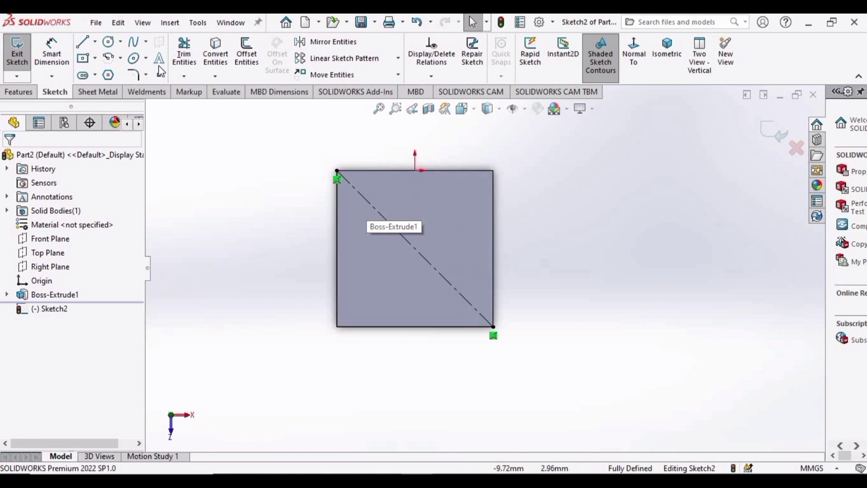
left_click(95, 41)
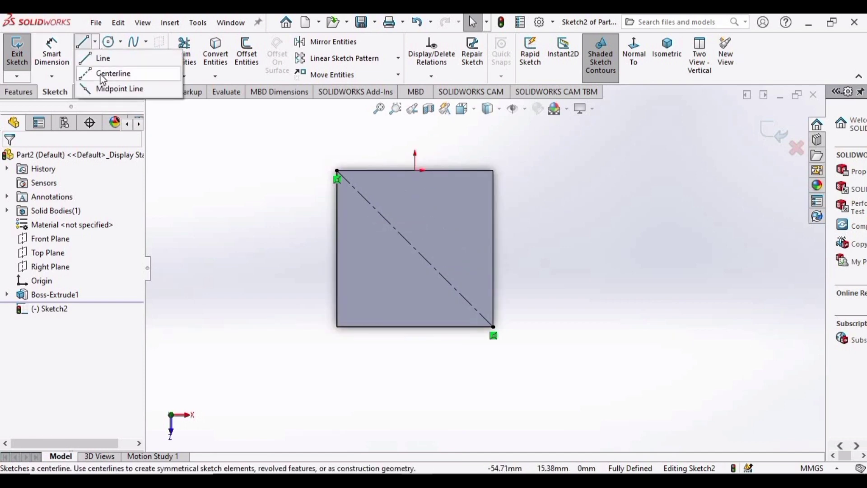
left_click(115, 72)
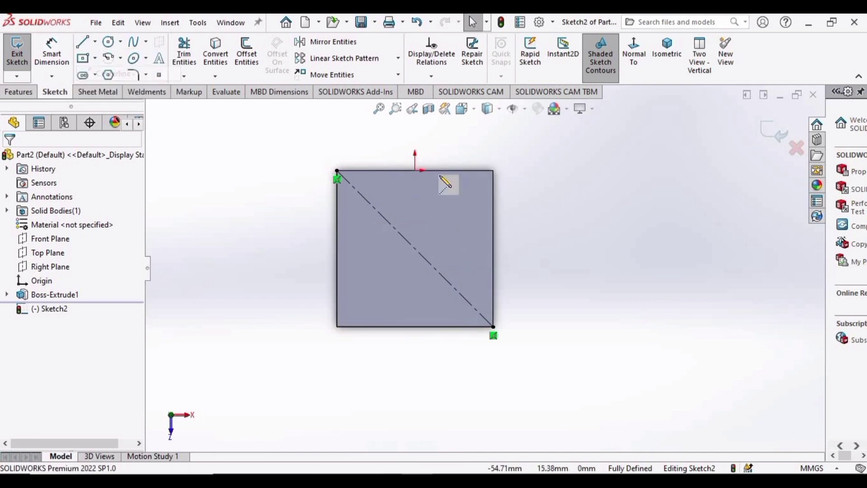
left_click(494, 170)
left_click(337, 327)
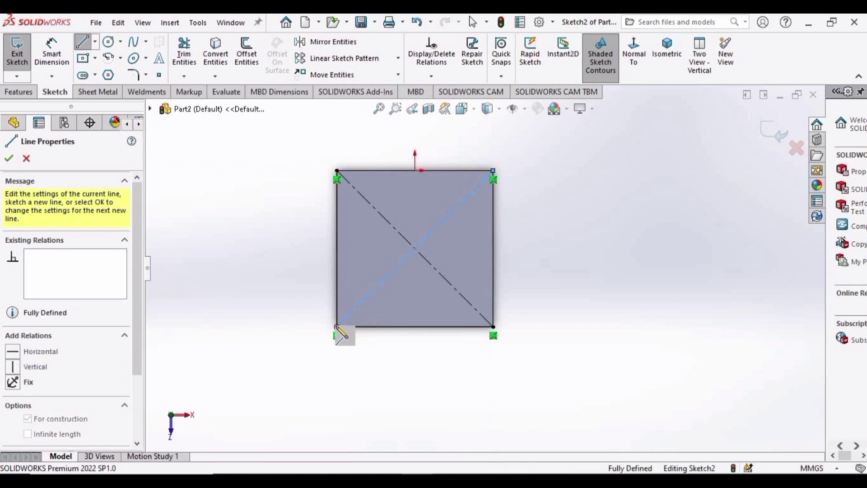
key("Escape")
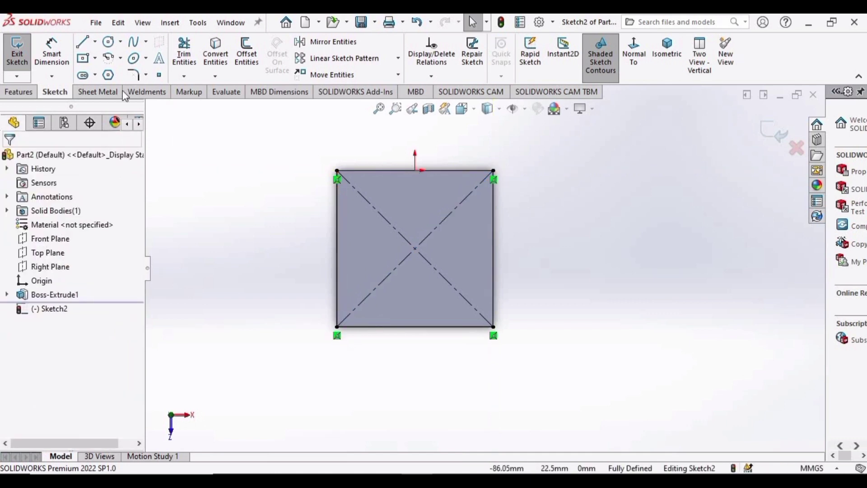
- Sketch a circle about 32 mm in diameter centered where the two diagonal centerlines cross
left_click(108, 41)
scroll(442, 207, "down", 5)
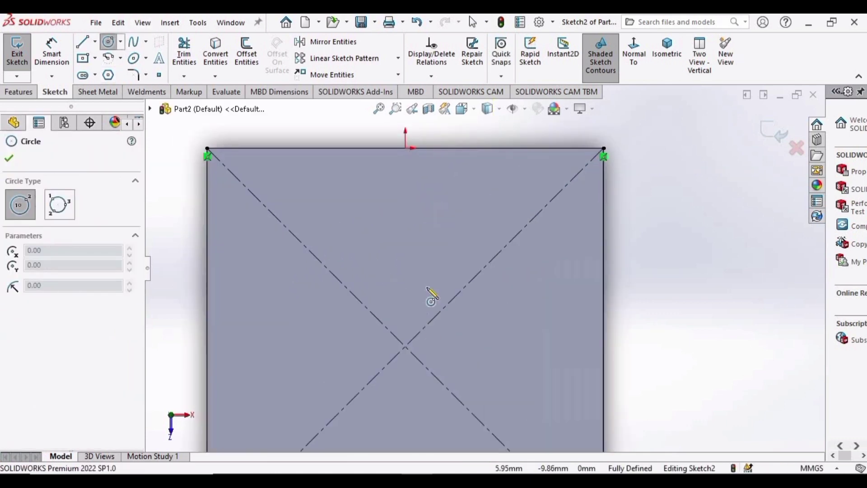
scroll(409, 348, "down", 1)
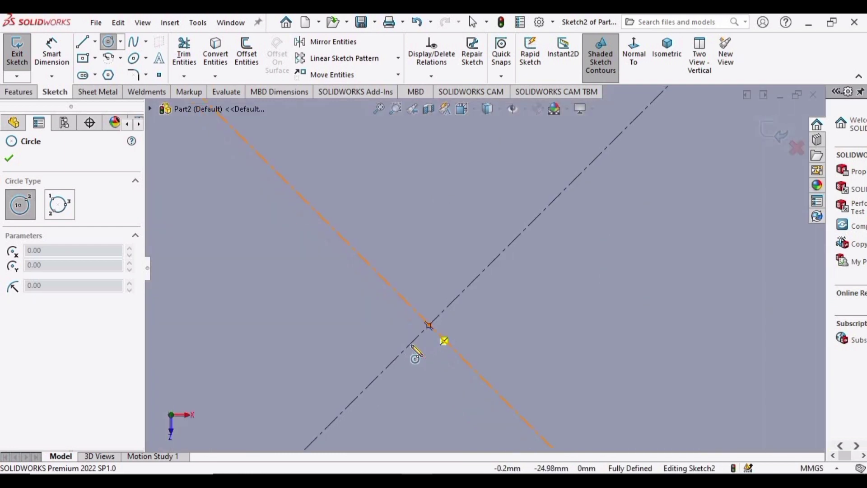
left_click(429, 325)
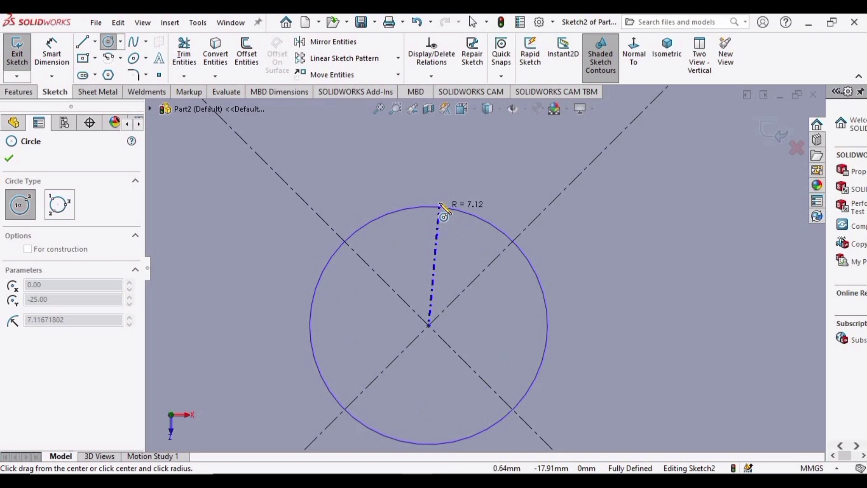
scroll(440, 205, "up", 4)
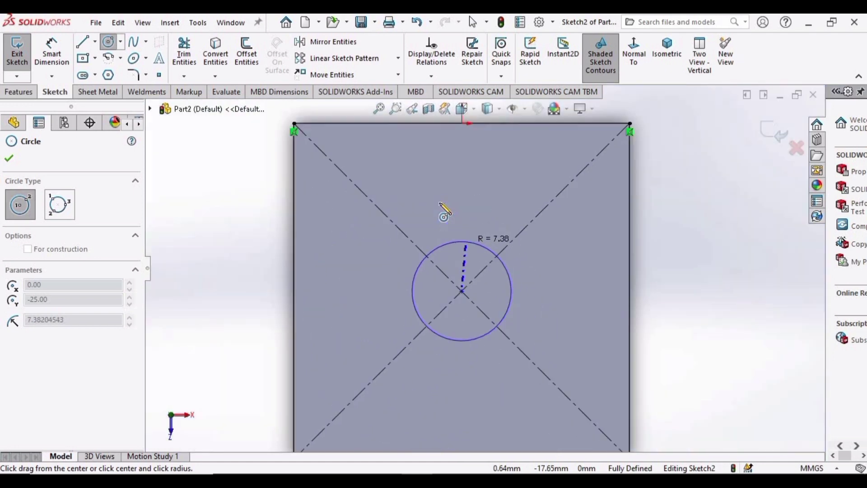
left_click(471, 186)
left_click(109, 42)
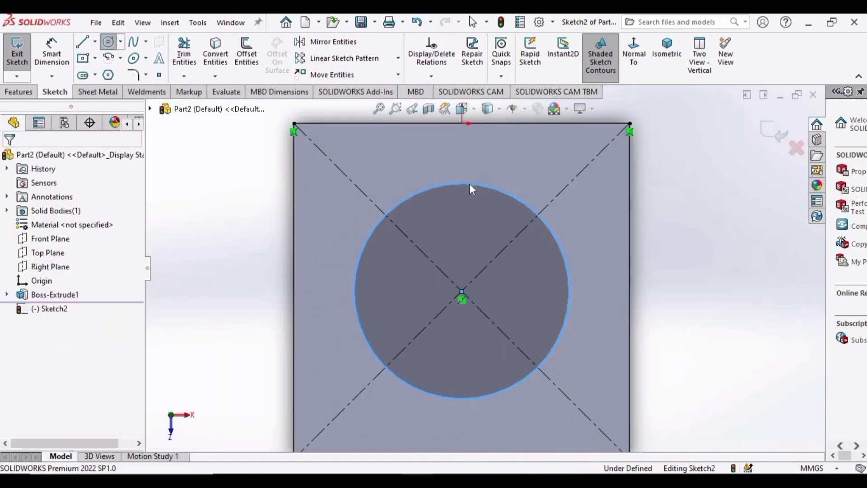
- Dimension the circle's diameter to 30 mm
left_click(53, 57)
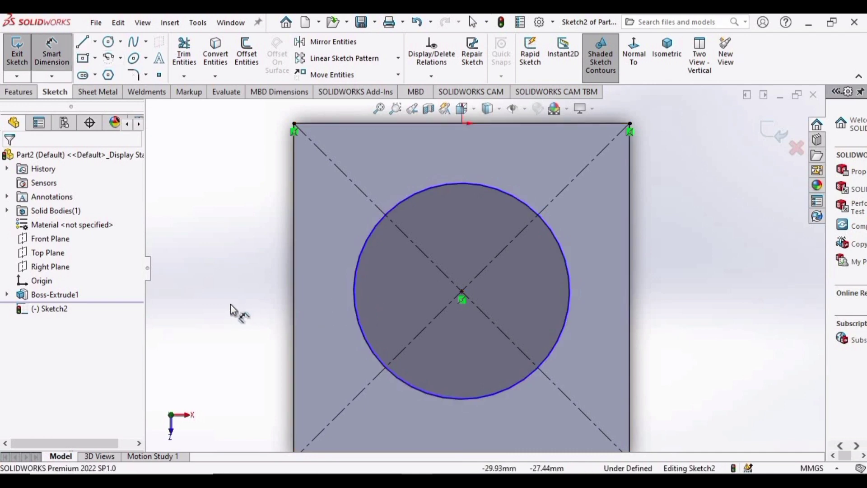
left_click(354, 307)
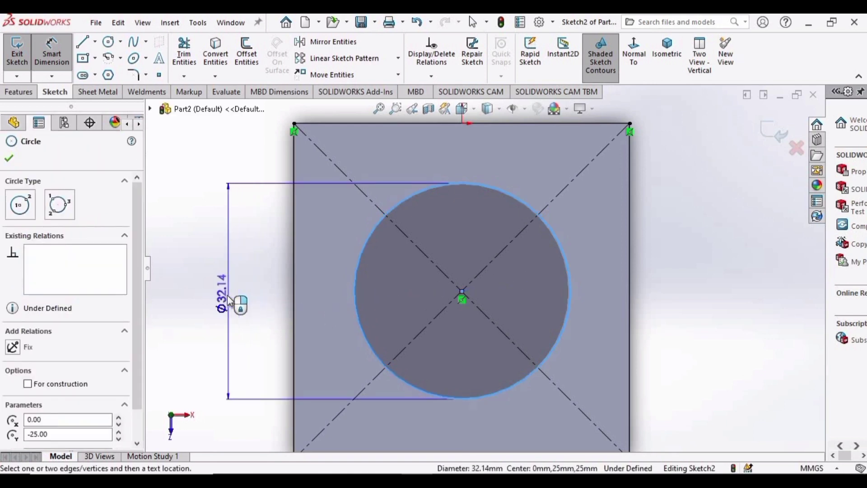
left_click(231, 302)
type("30")
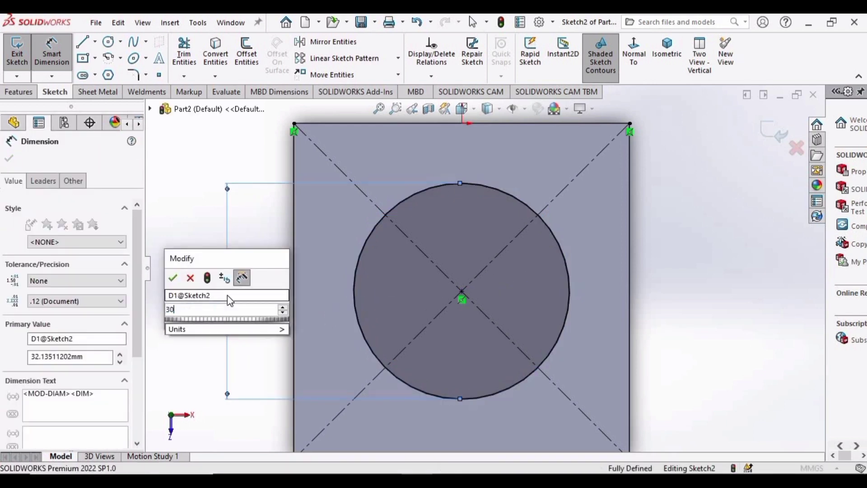
key("Return")
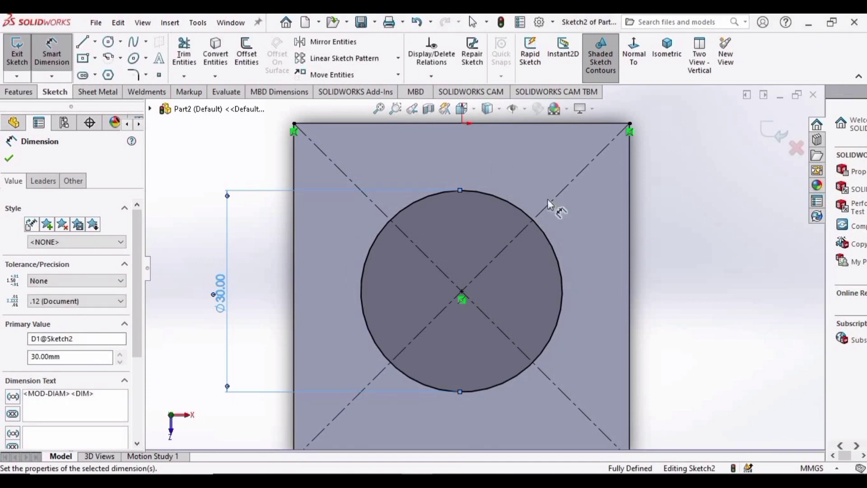
- Cut the circle through the cube with an Extruded Cut using the Through All end condition
scroll(475, 264, "up", 3)
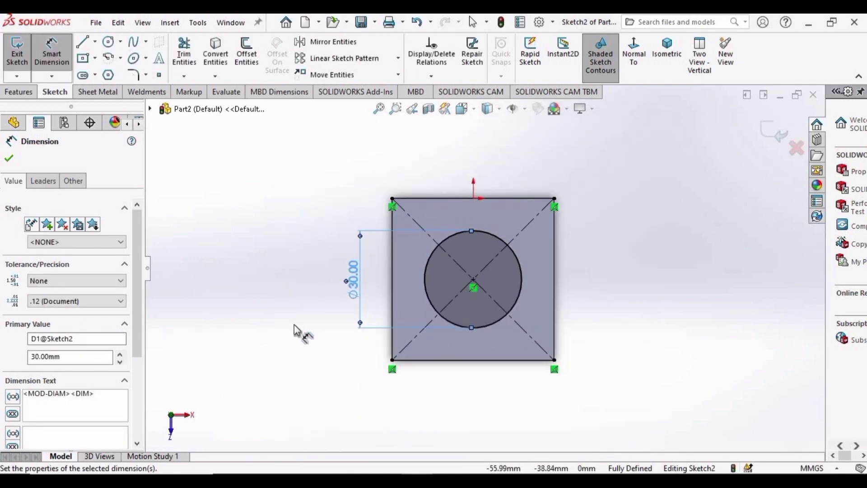
left_click(20, 92)
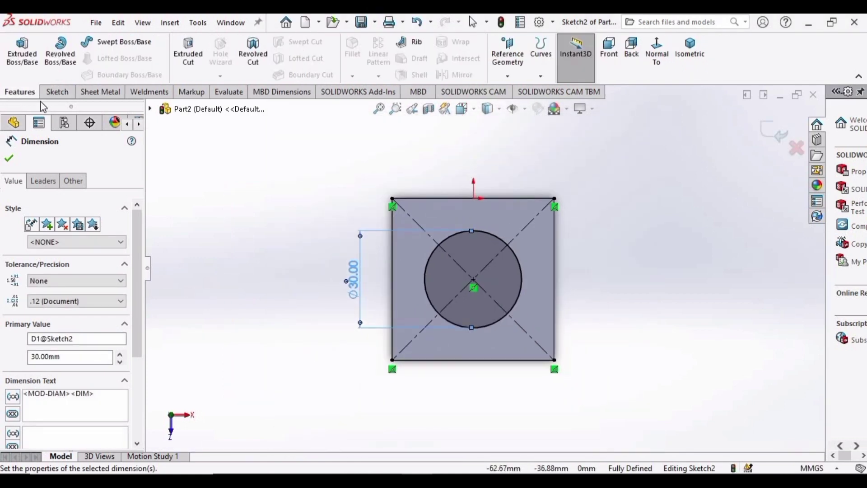
left_click(192, 64)
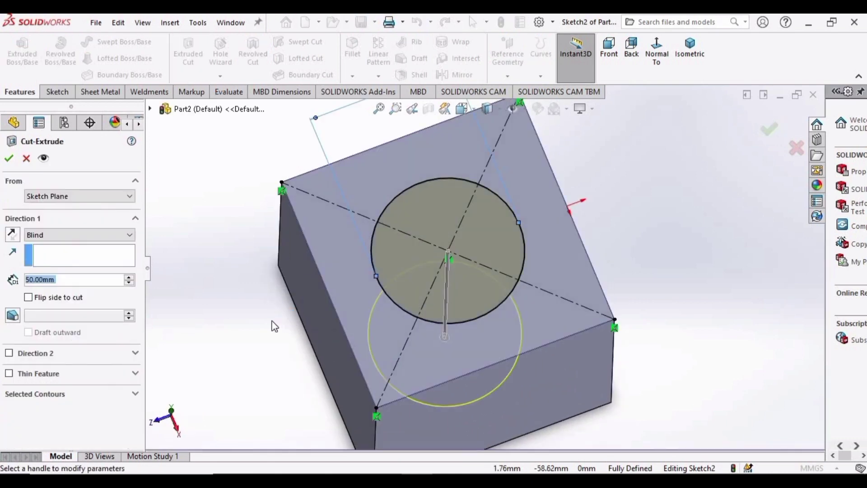
middle_click_drag(302, 297, 343, 261)
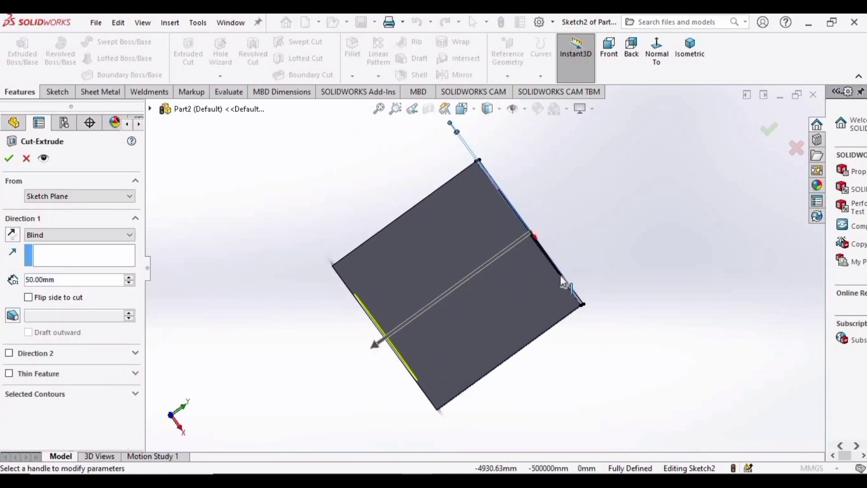
left_click(129, 235)
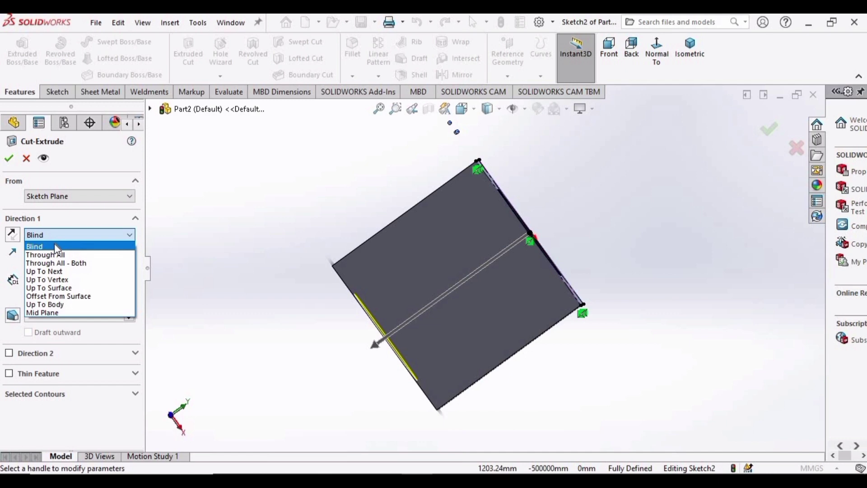
left_click(31, 251)
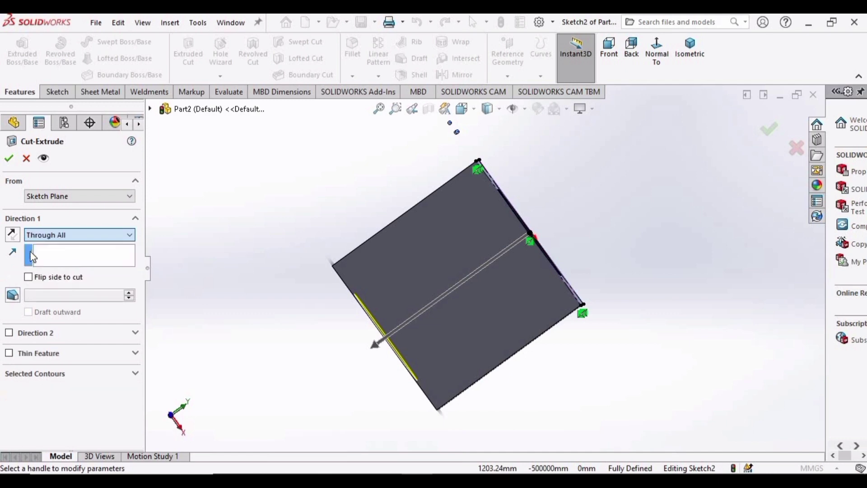
left_click(9, 160)
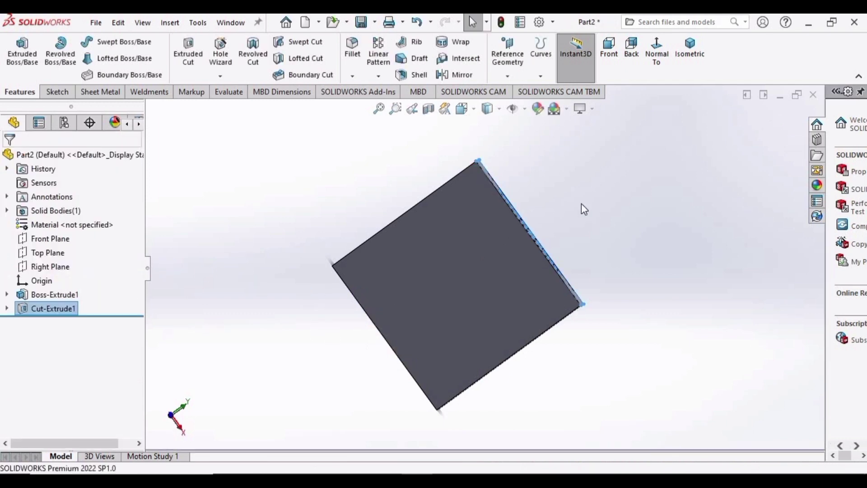
middle_click_drag(608, 213, 533, 267)
middle_click_drag(528, 205, 522, 192)
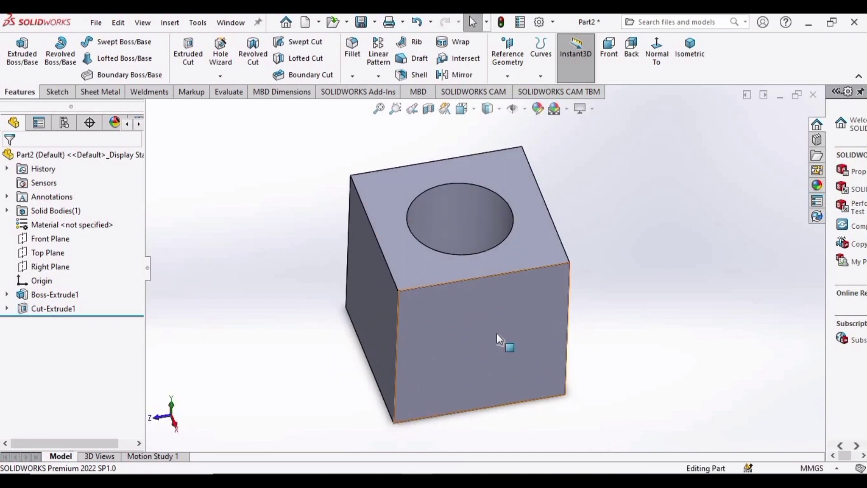
- Start a new sketch on the cube's side face below the holed top face
left_click(497, 334)
middle_click_drag(507, 340, 415, 298)
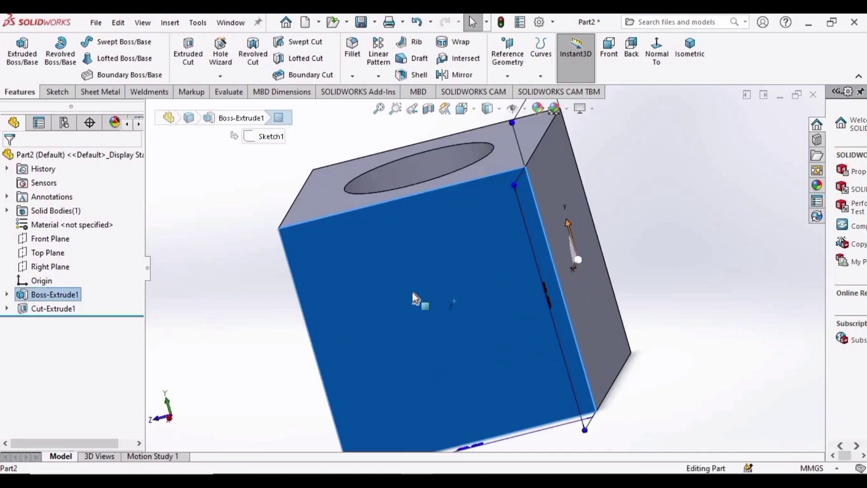
right_click(416, 180)
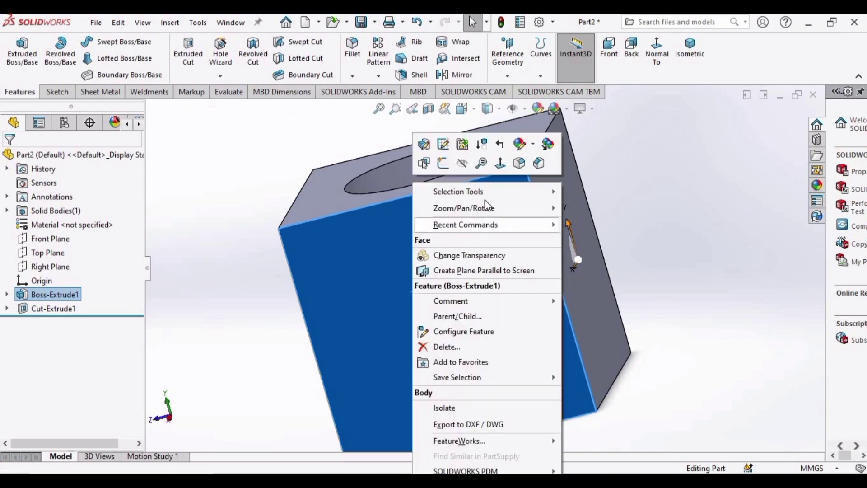
left_click(444, 167)
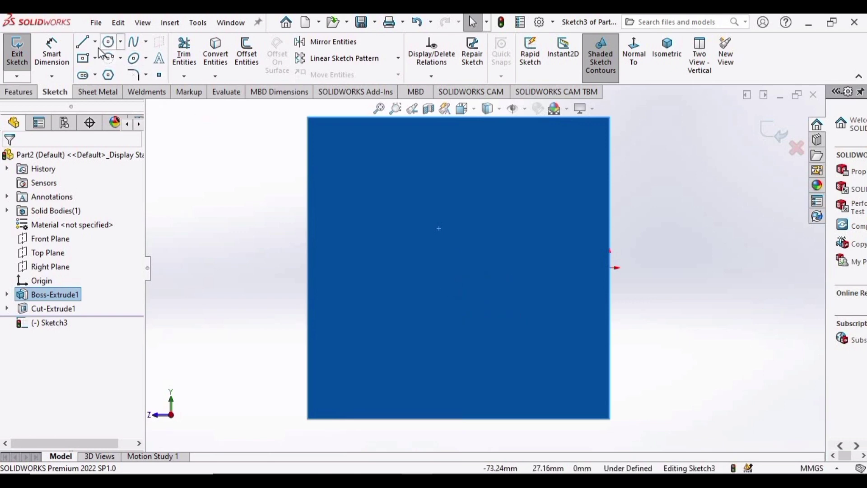
left_click(189, 208)
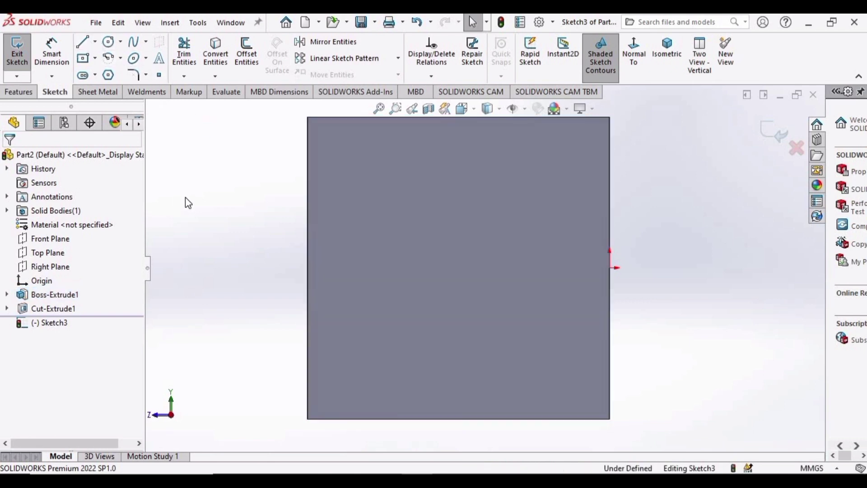
- Draw a horizontal line across the side face between the midpoints of its two vertical edges
left_click(84, 44)
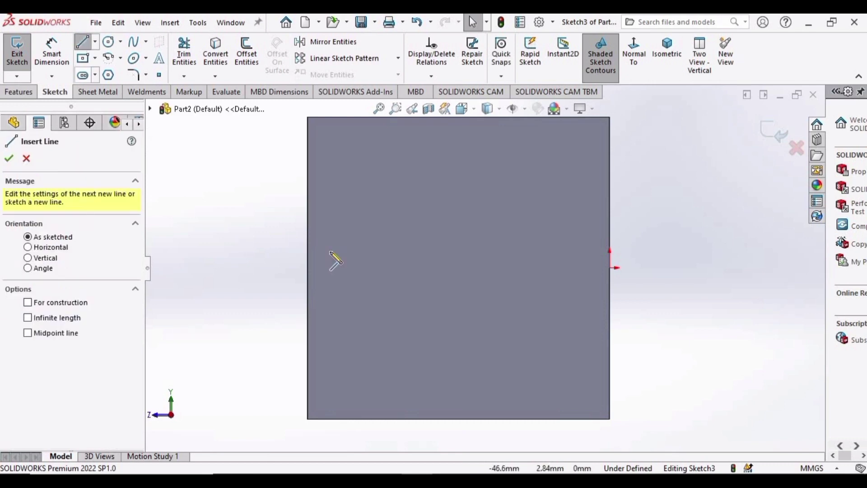
left_click(306, 267)
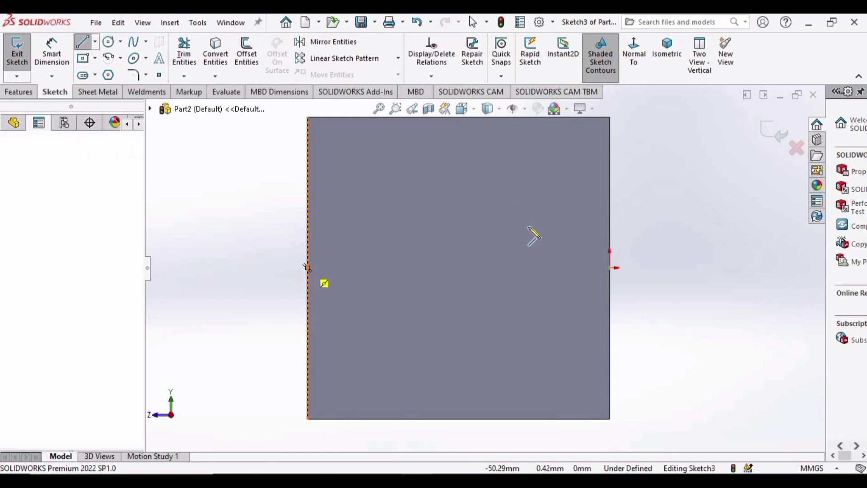
left_click(609, 268)
key("Escape")
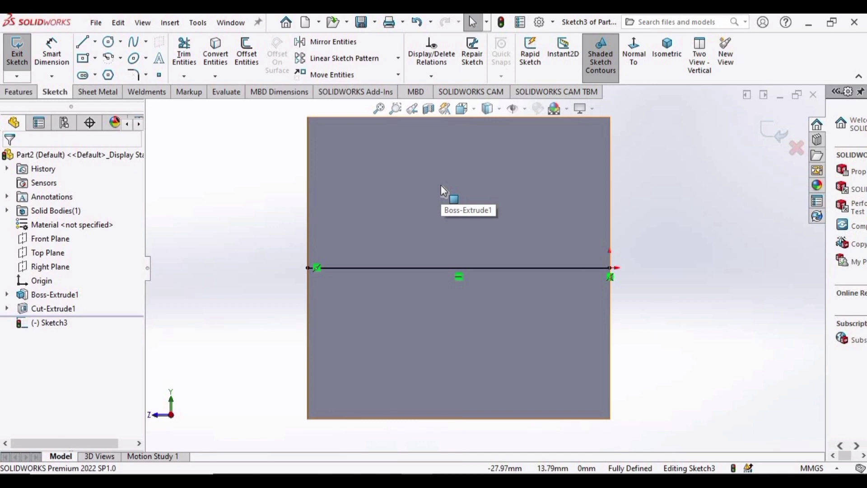
- Draw a vertical line across the side face from the midpoint of its upper edge to the midpoint of its lower edge
key("l")
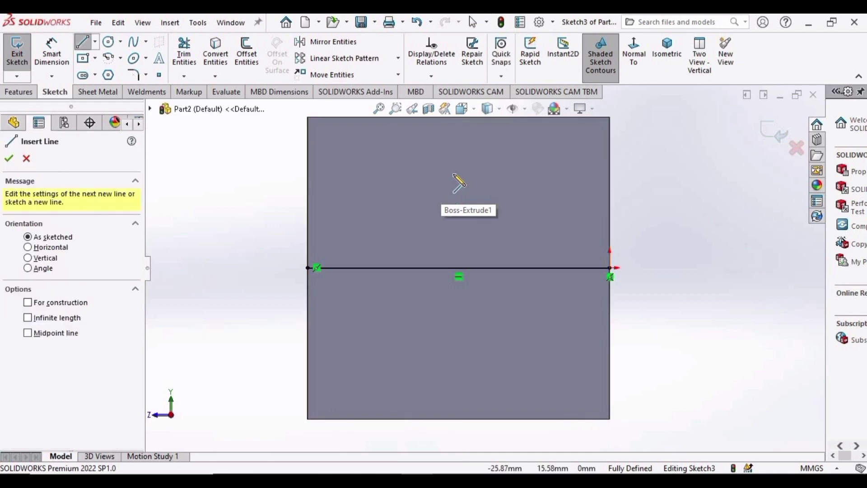
scroll(454, 172, "up", 2)
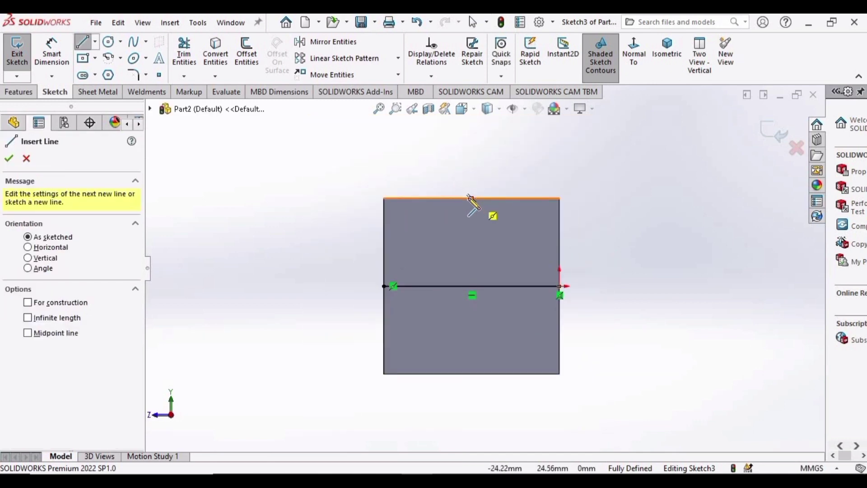
left_click(471, 197)
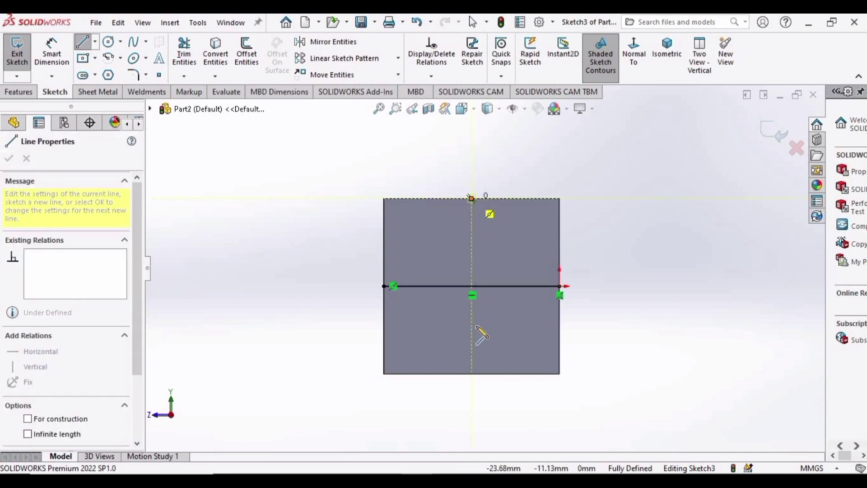
left_click(471, 374)
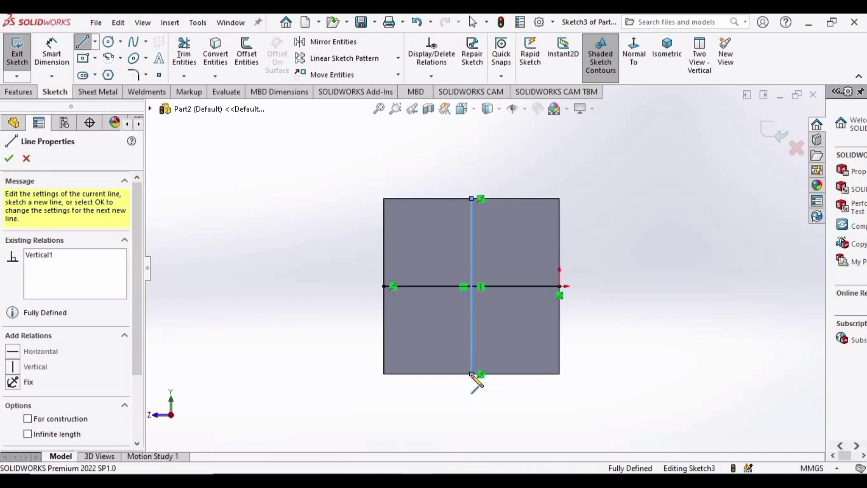
key("Escape")
key("Escape")
- Sketch a circle of about 17.3 mm radius centered where the side face's horizontal and vertical lines cross
scroll(477, 322, "down", 2)
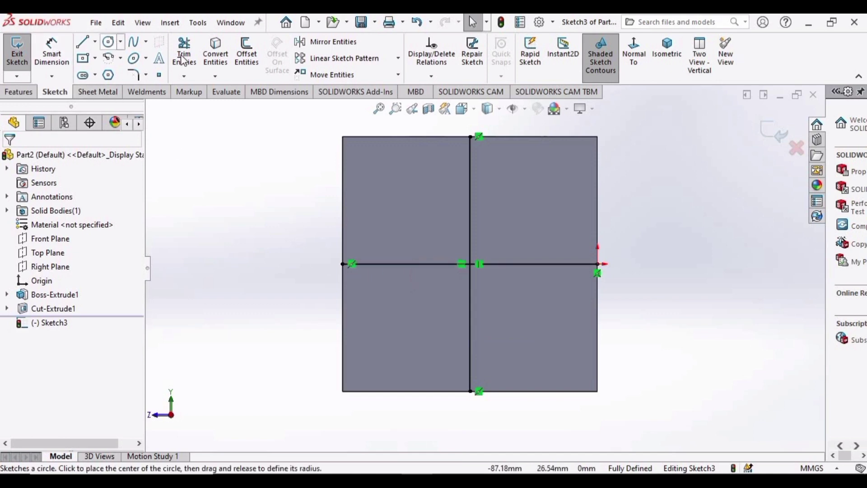
left_click(110, 42)
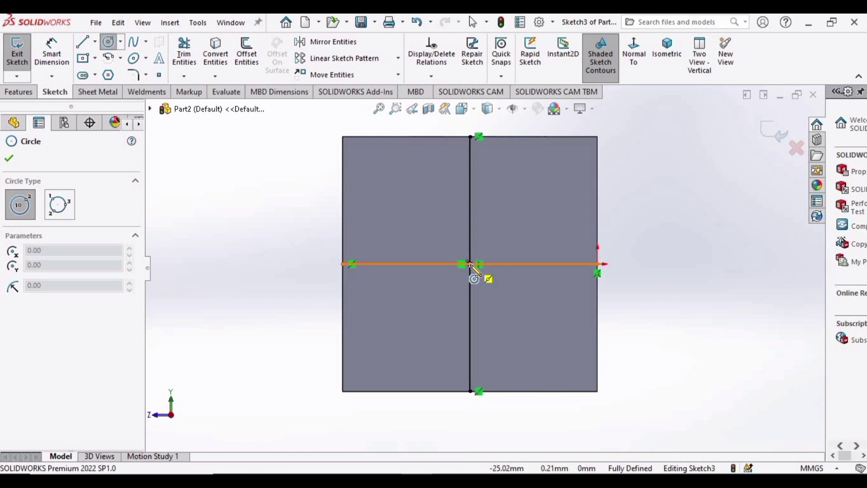
scroll(474, 267, "down", 3)
scroll(479, 268, "up", 2)
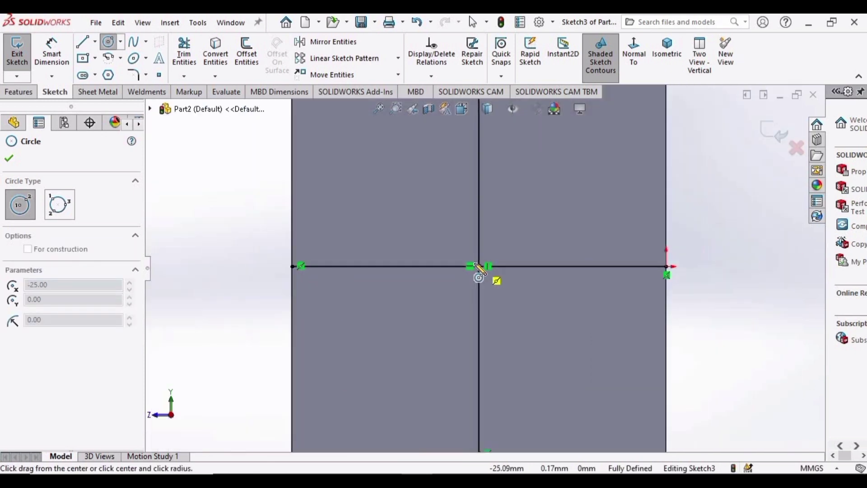
scroll(479, 266, "up", 1)
left_click(479, 267)
left_click(535, 177)
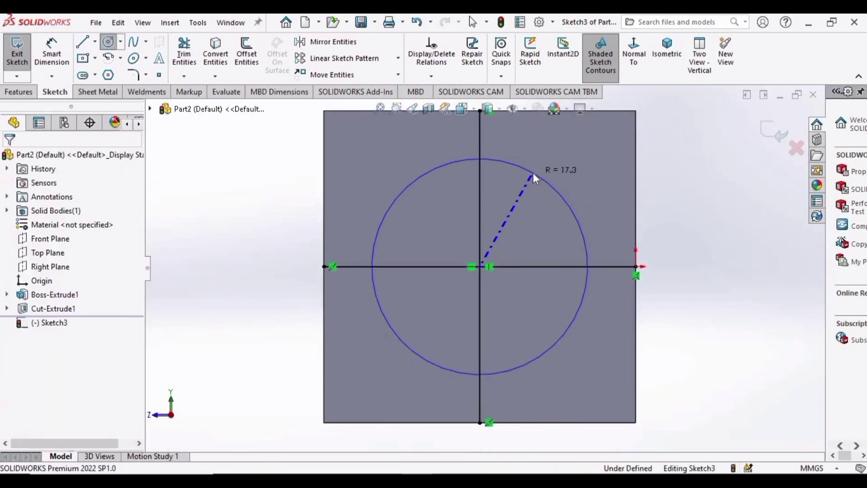
- Dimension the side-face circle's diameter to 30 mm
left_click(52, 54)
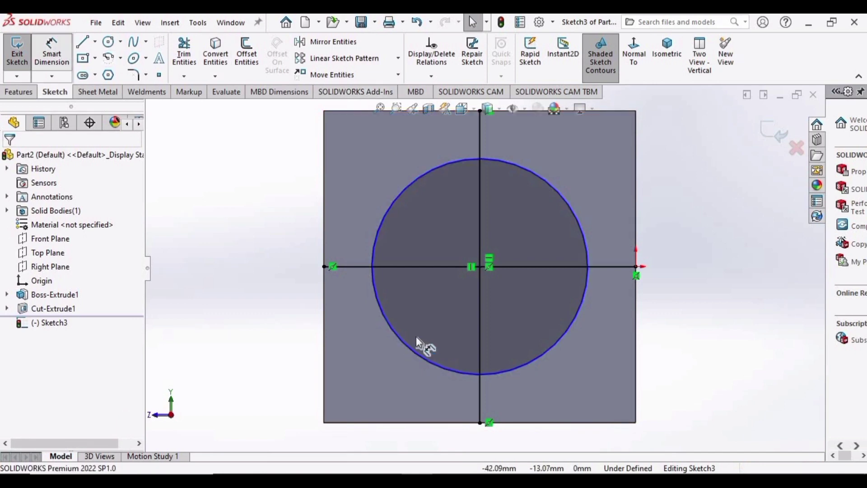
left_click(396, 345)
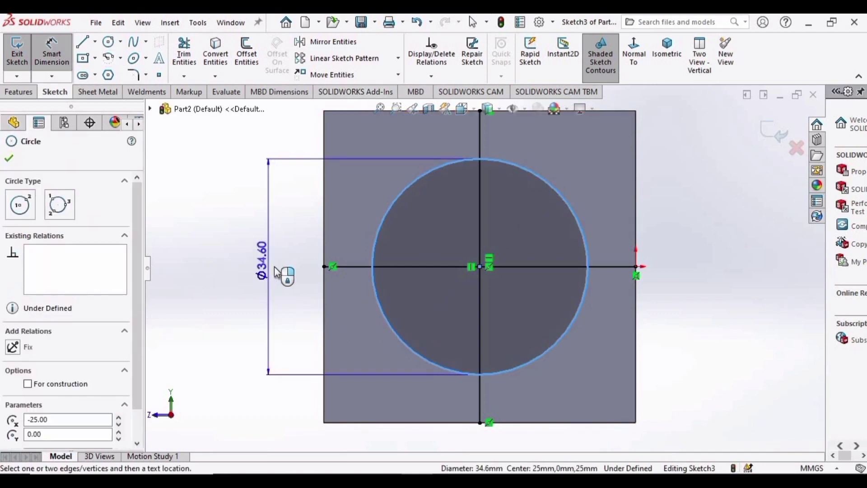
left_click(276, 271)
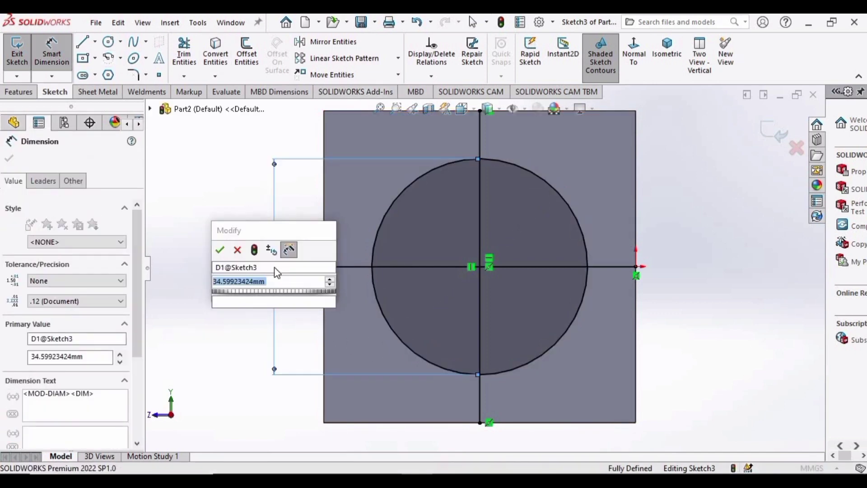
type("30")
key("Return")
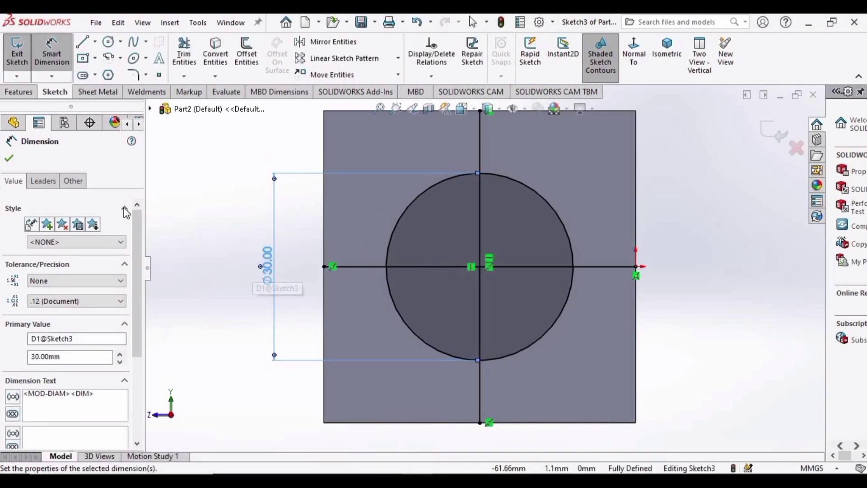
- Try to cut the side-face sketch through the cube with an Extruded Cut using the Through All end condition
left_click(18, 92)
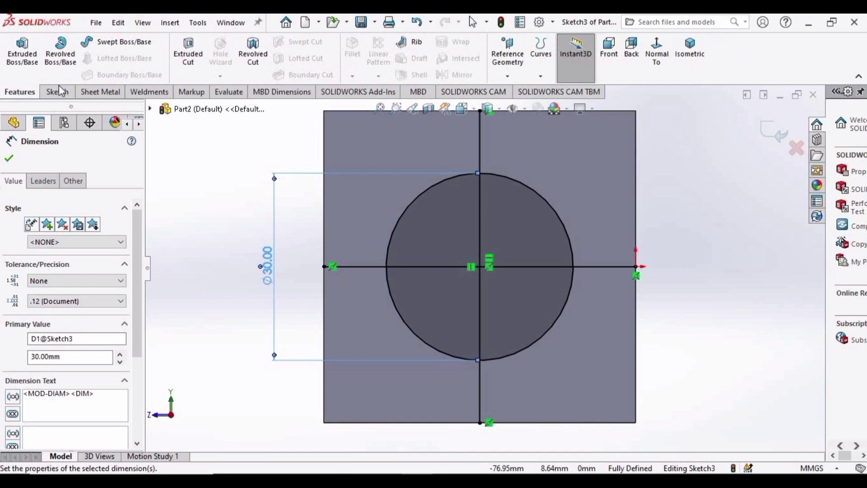
left_click(189, 61)
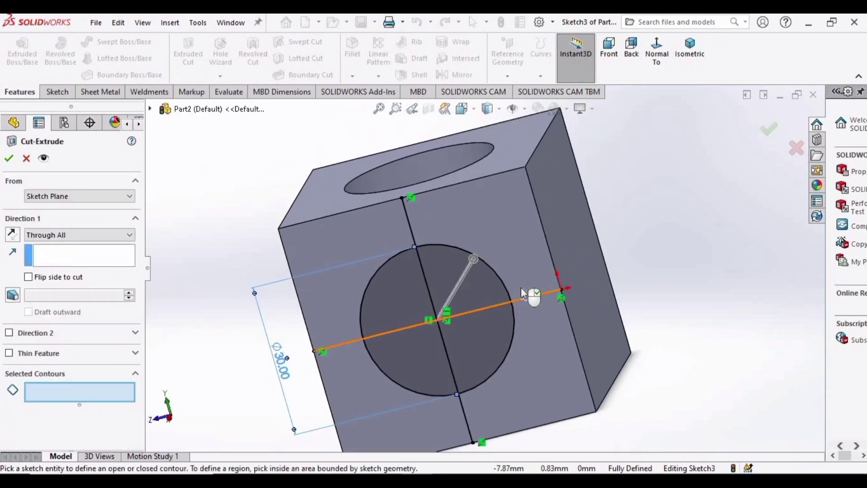
middle_click_drag(484, 311, 519, 304)
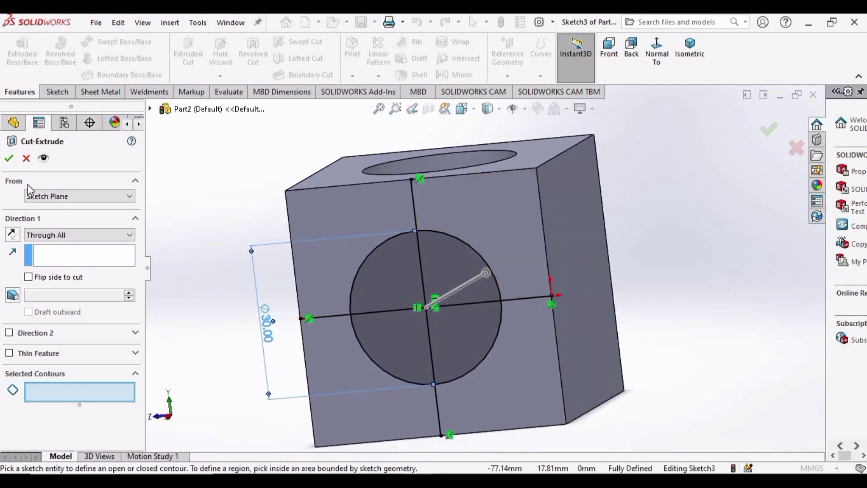
left_click(10, 159)
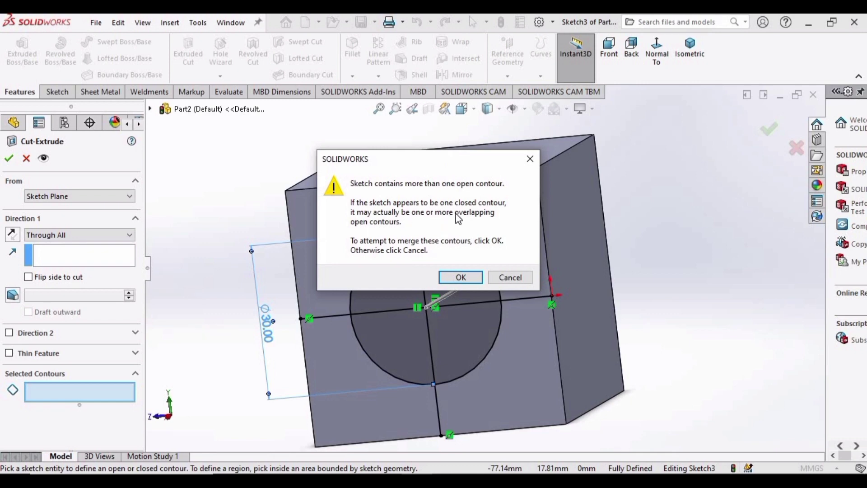
left_click(461, 279)
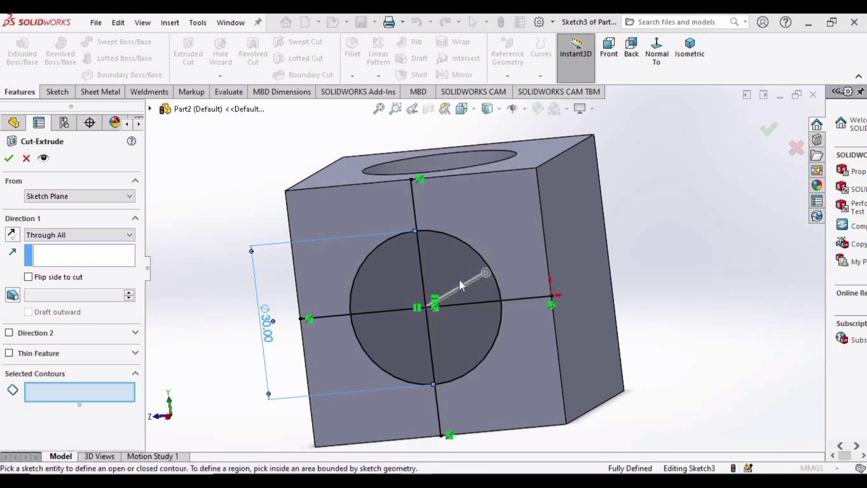
left_click(506, 247)
left_click(27, 159)
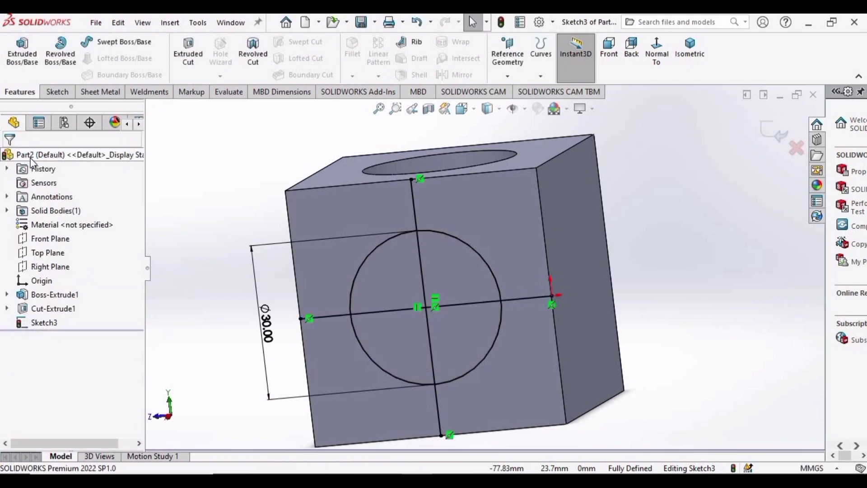
- Convert the side-face sketch's vertical and horizontal lines to construction geometry
left_click(414, 201)
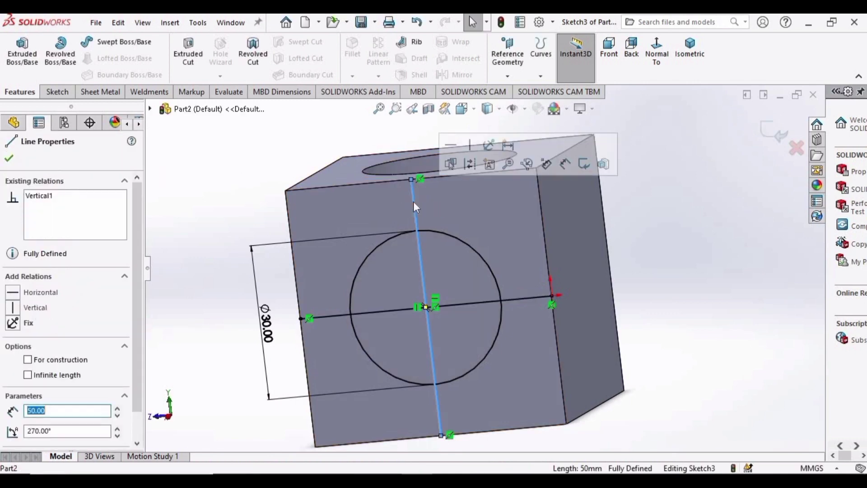
left_click(470, 166)
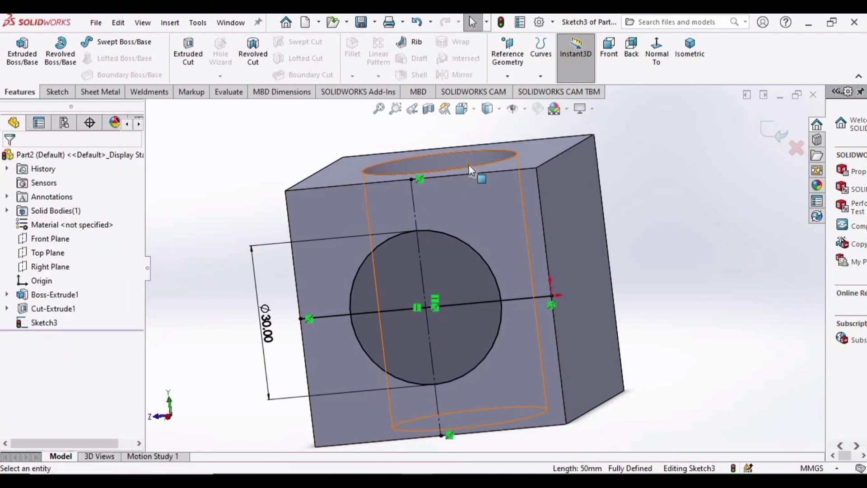
left_click(523, 299)
left_click(579, 264)
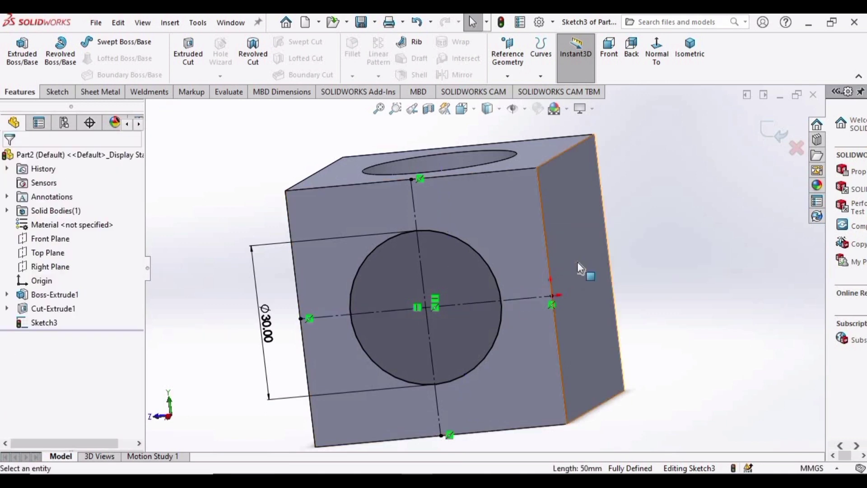
left_click(186, 53)
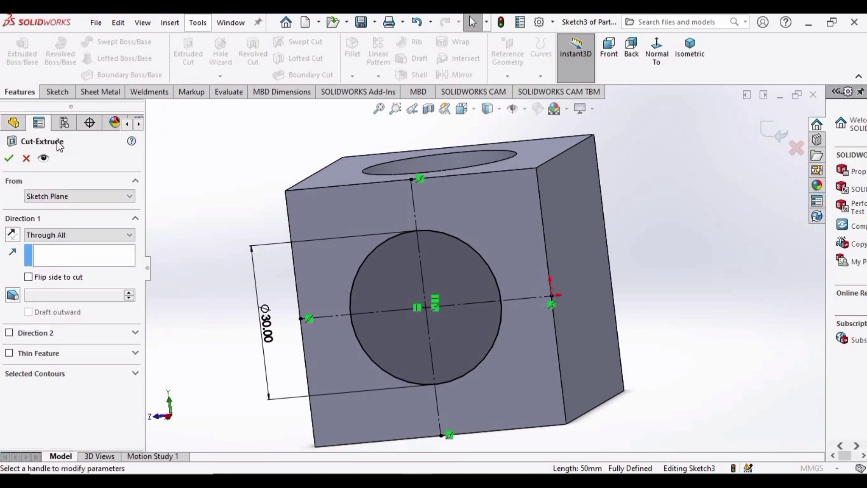
key("Escape")
scroll(413, 253, "down", 3)
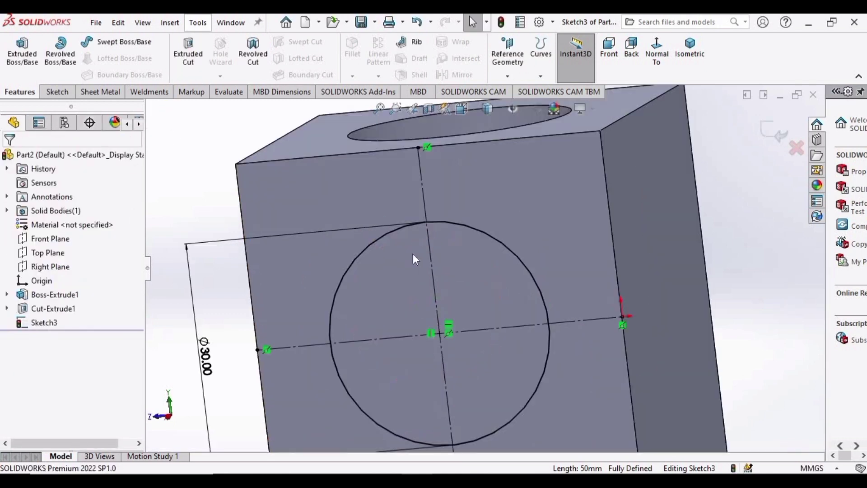
scroll(413, 251, "down", 4)
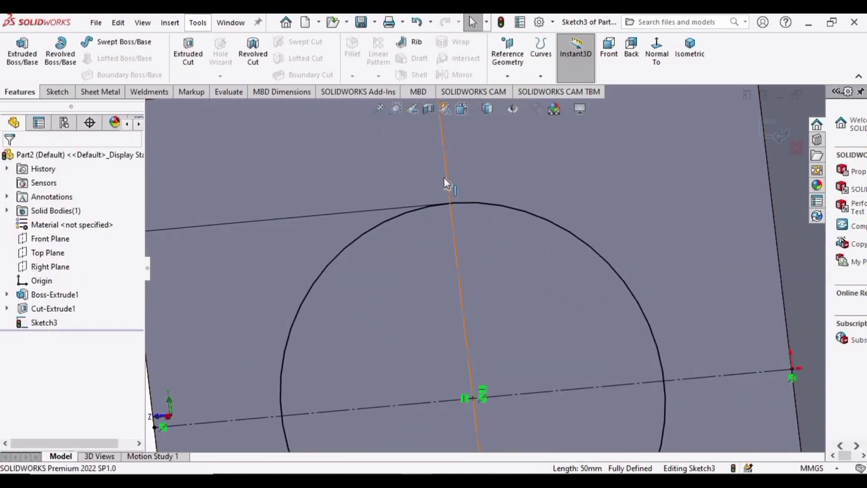
scroll(397, 182, "up", 1)
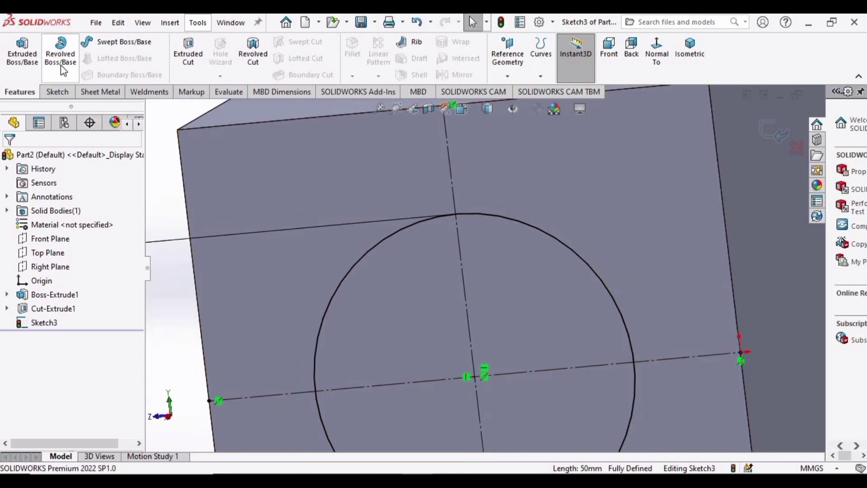
- Cut the side-face circle through the cube with an Extruded Cut using Through All, and set the isometric view
left_click(184, 46)
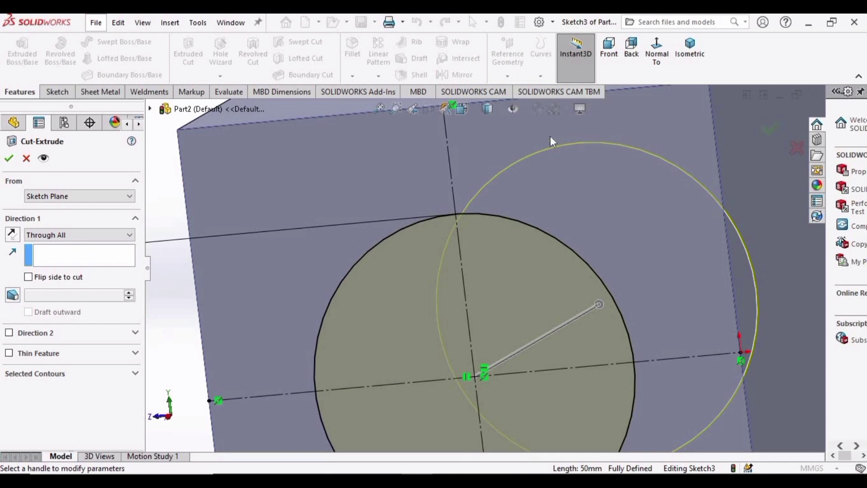
scroll(690, 219, "up", 2)
middle_click_drag(660, 248, 393, 312)
scroll(715, 253, "up", 2)
middle_click_drag(716, 254, 570, 297)
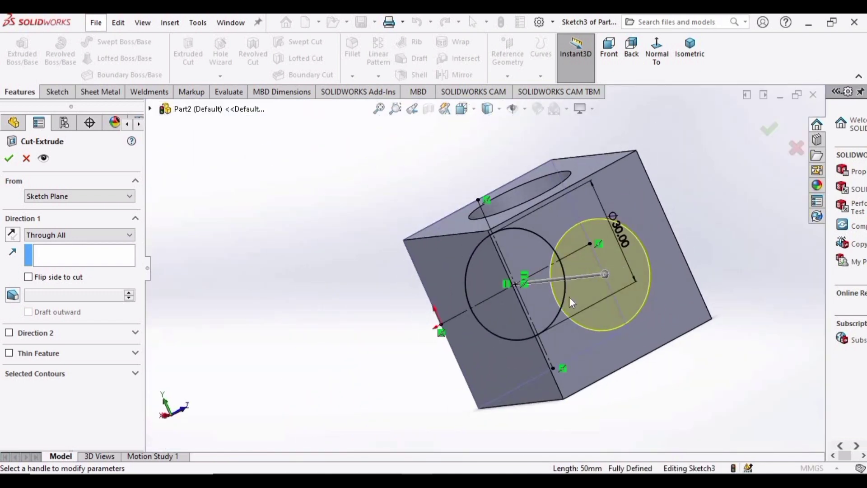
left_click(62, 237)
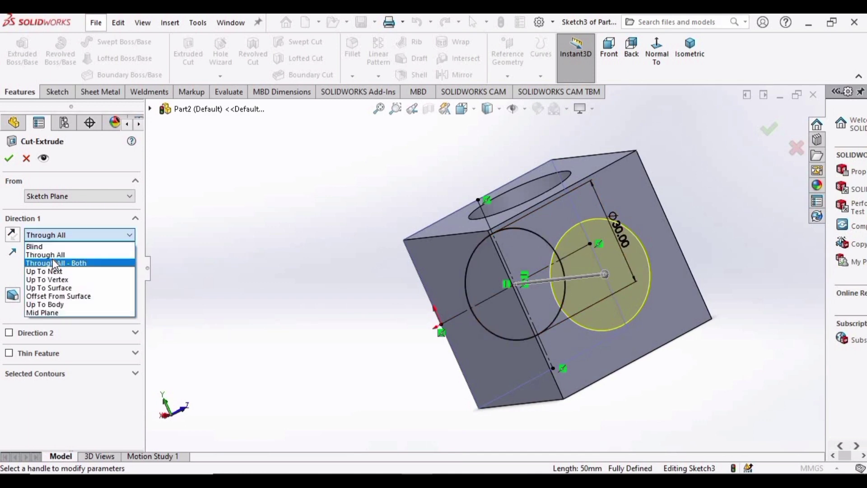
left_click(43, 235)
left_click(10, 156)
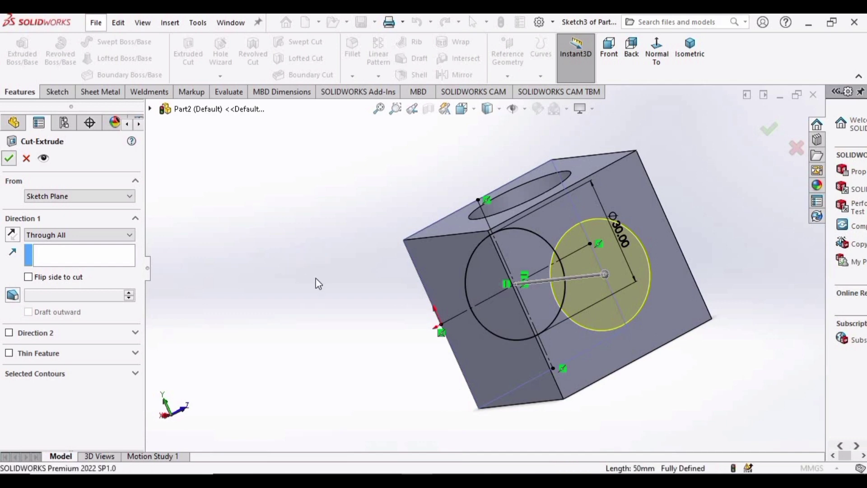
middle_click_drag(353, 295, 561, 289)
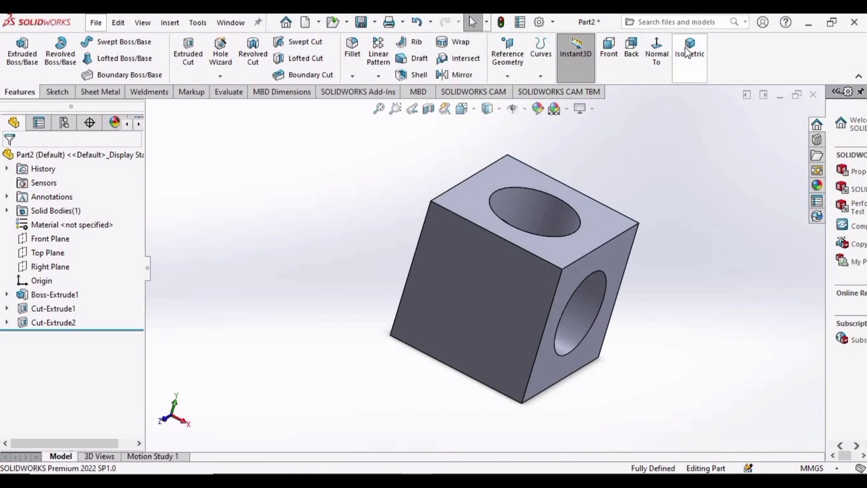
left_click(687, 53)
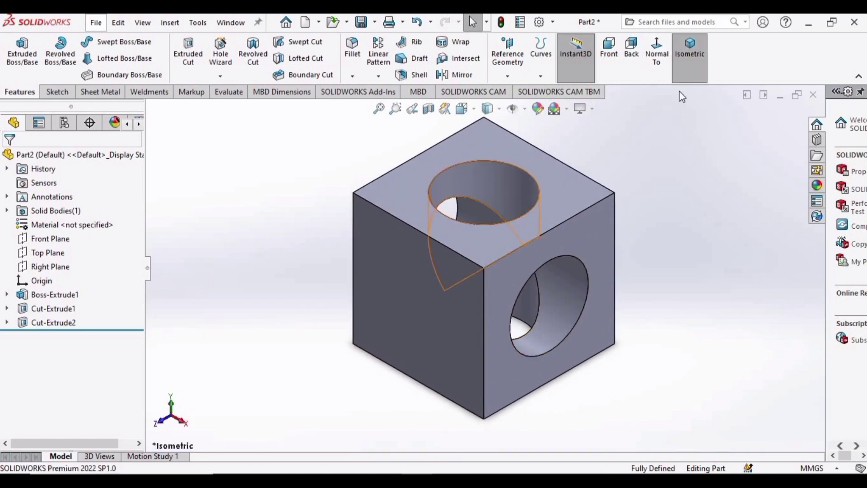
- Open the command customization and try to add the Isometric command from Standard Views to the Features toolbar
left_click(554, 23)
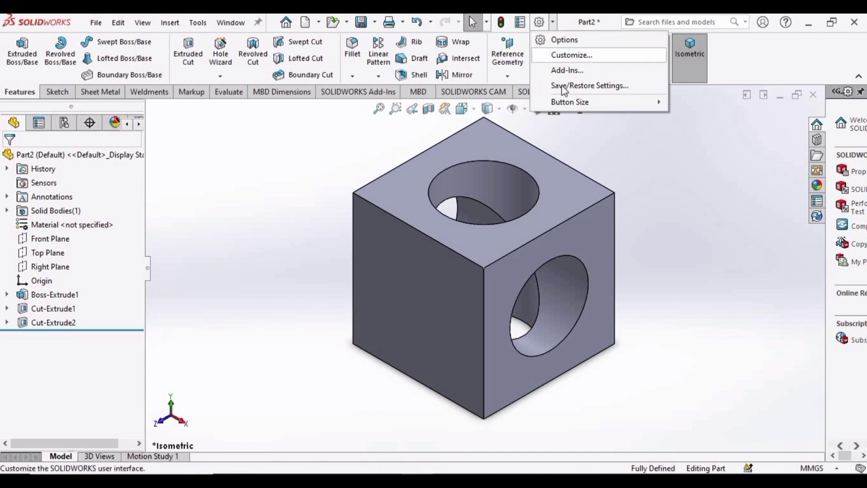
left_click(571, 55)
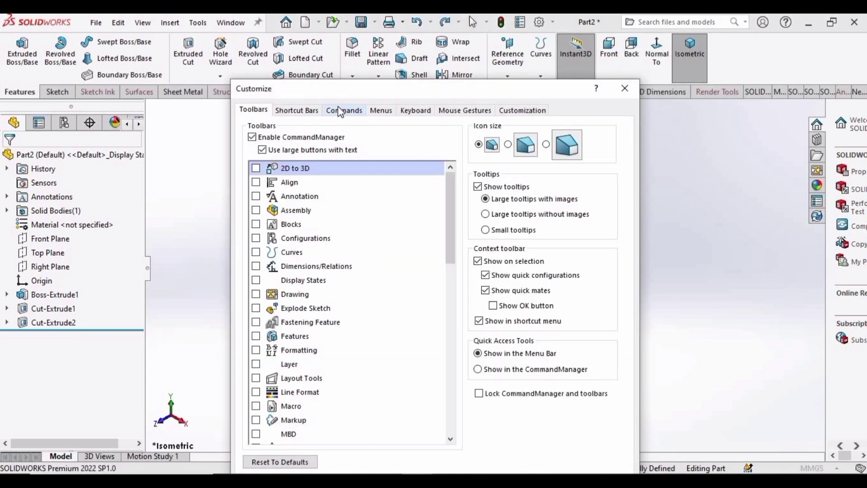
left_click(344, 110)
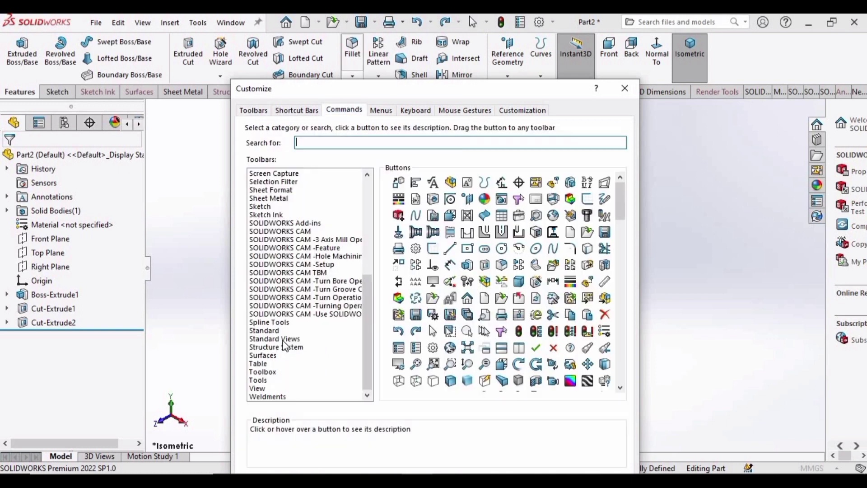
left_click(285, 340)
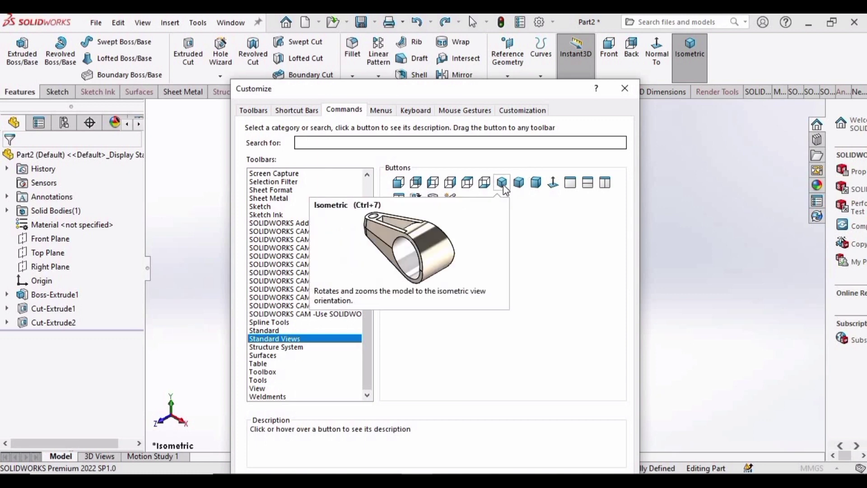
left_click_drag(506, 190, 734, 66)
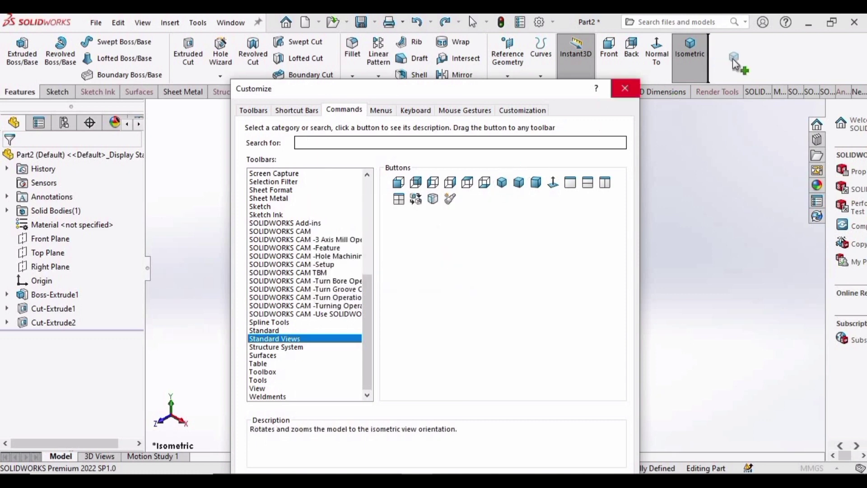
left_click_drag(620, 146, 503, 195)
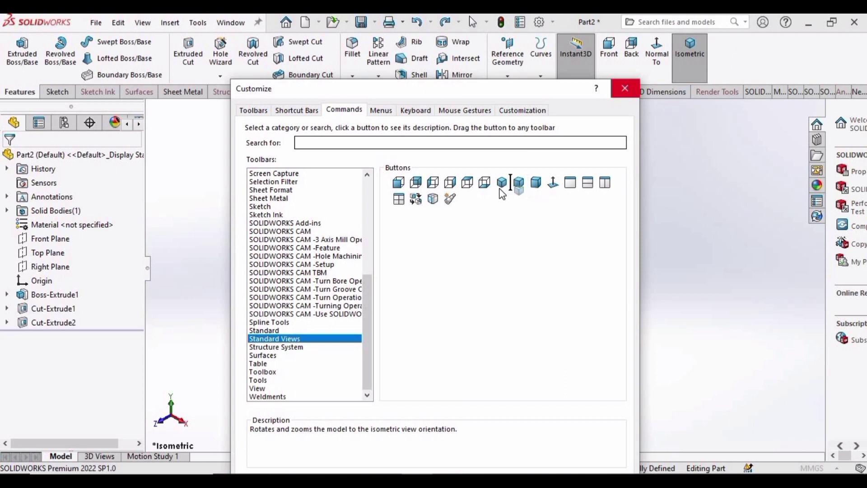
- Try to add the Isometric command from Standard Views to the Sketch toolbar, and close the customization dialog
left_click(58, 91)
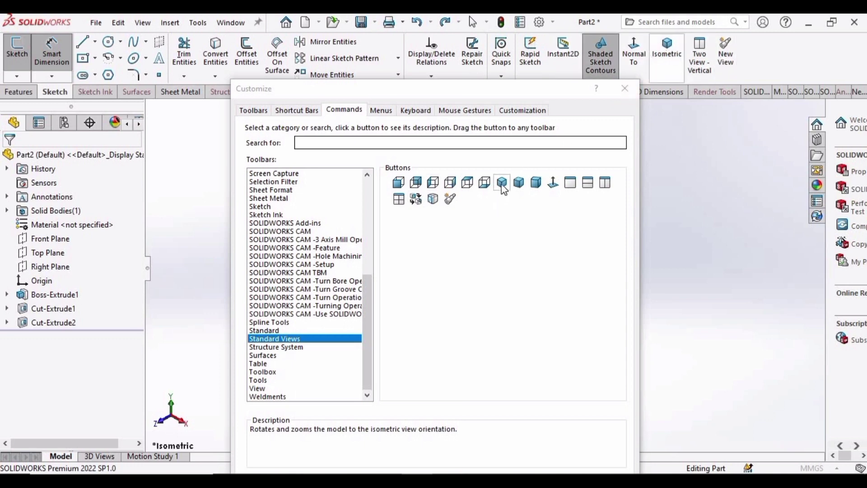
left_click_drag(503, 186, 664, 46)
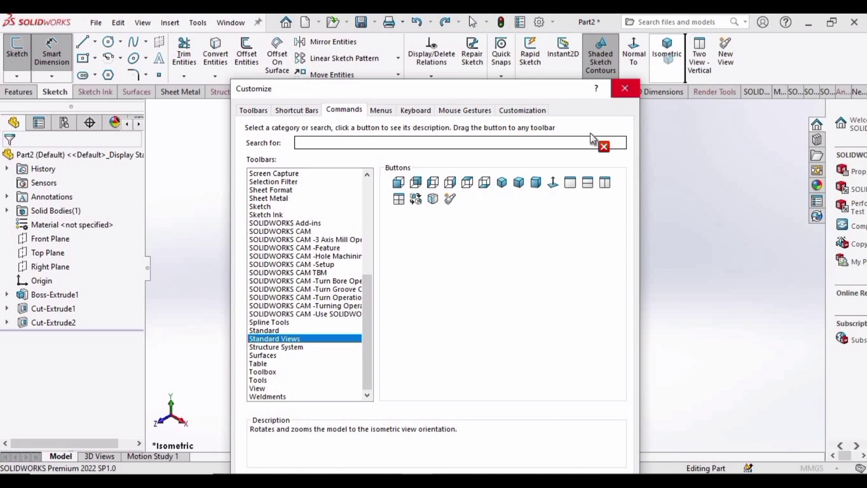
left_click_drag(593, 139, 504, 193)
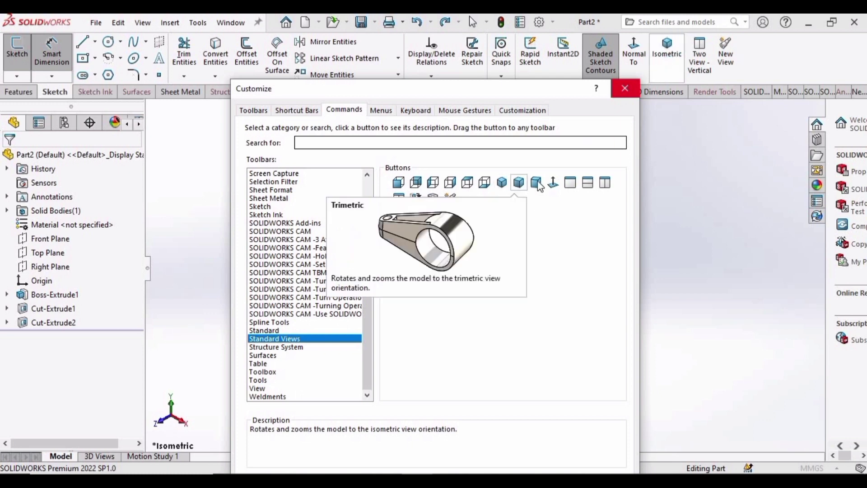
mouse_move(552, 183)
left_mouse_down()
mouse_move(564, 144)
mouse_move(638, 44)
mouse_move(559, 187)
left_mouse_up()
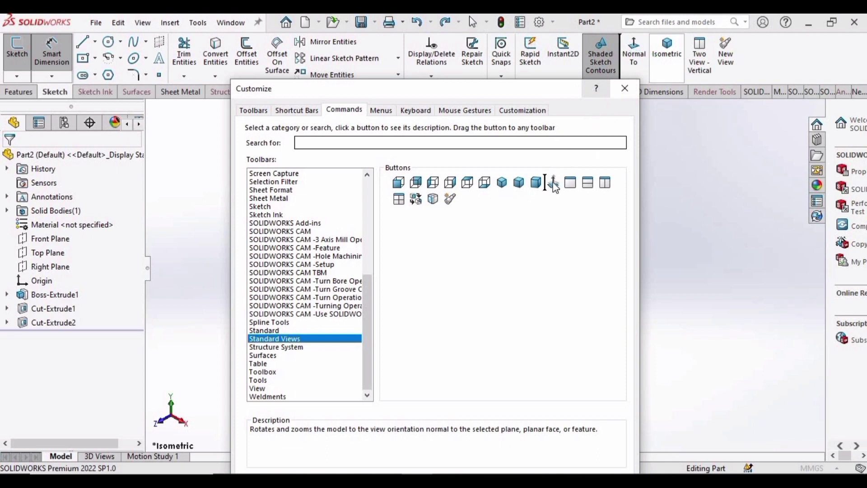
left_click(626, 89)
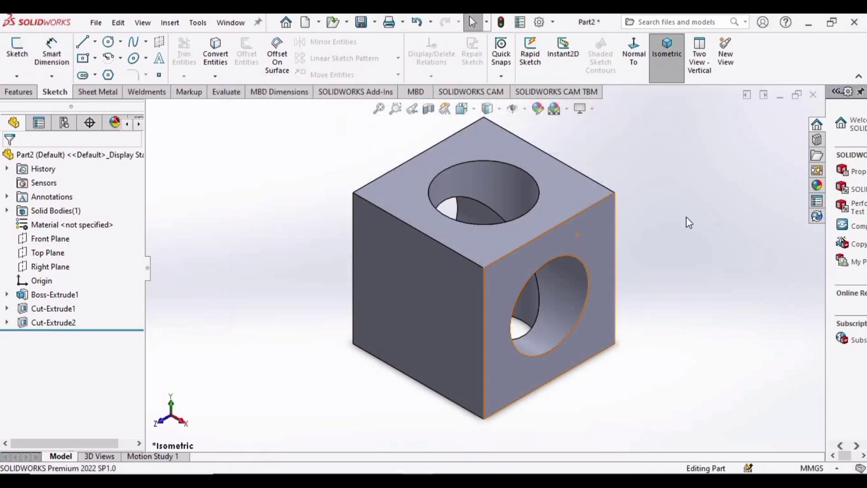
- Apply the Plain White scene to the cube's background
left_click(568, 109)
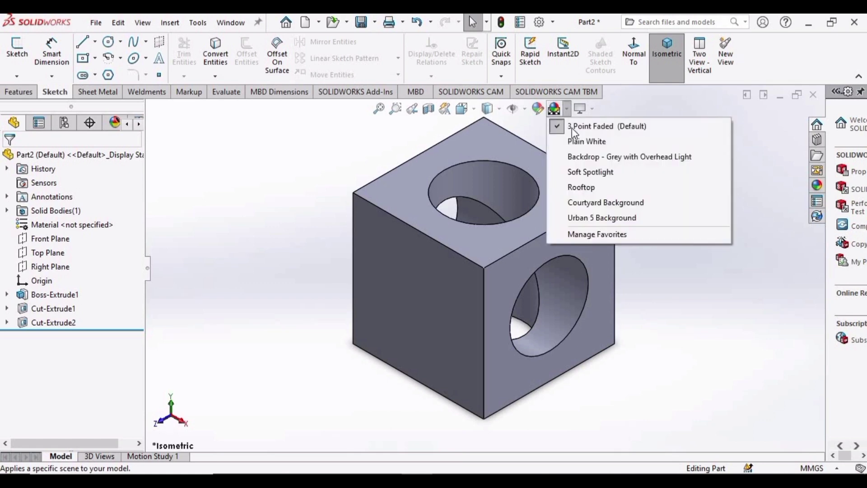
left_click(578, 143)
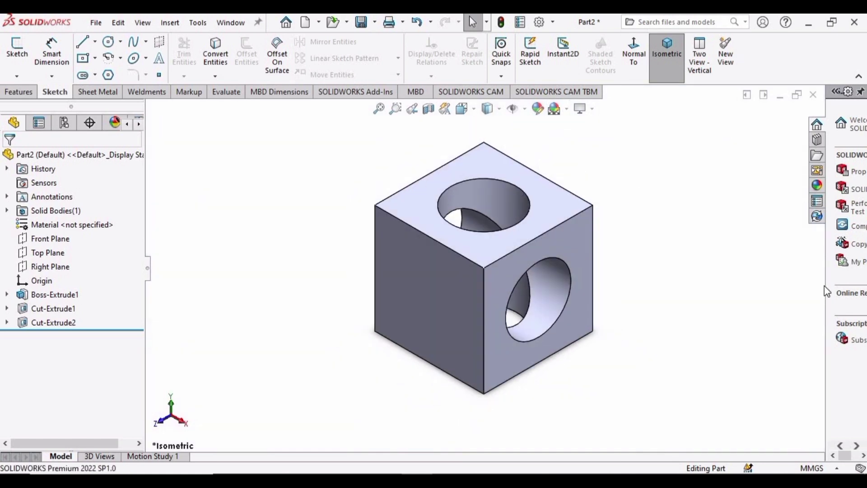
- Browse the Metal appearances in the appearance library, including the Aluminum finishes
left_click_drag(826, 284, 736, 286)
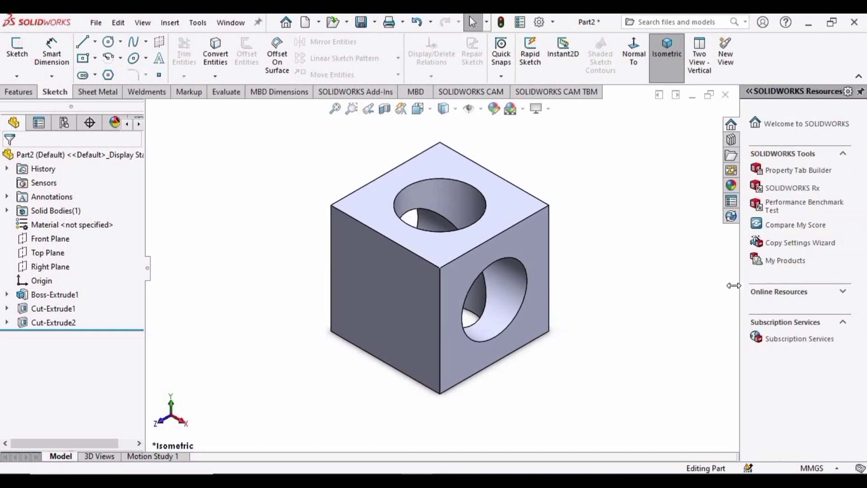
left_click(728, 186)
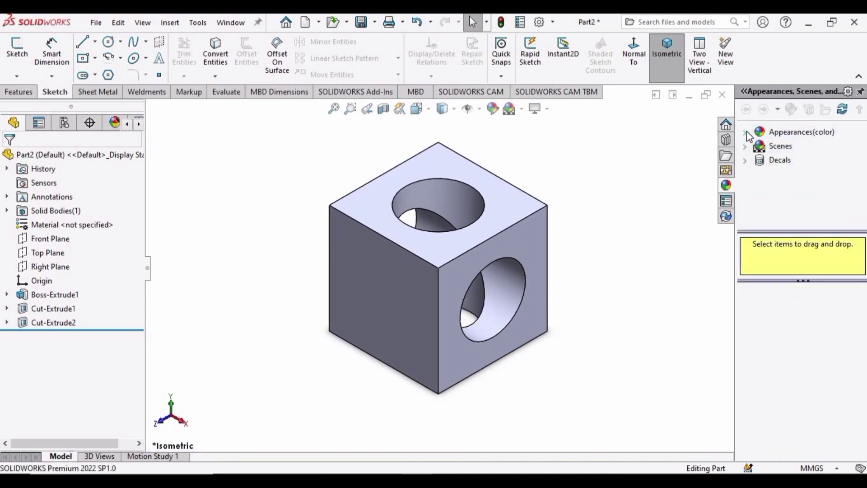
left_click(748, 133)
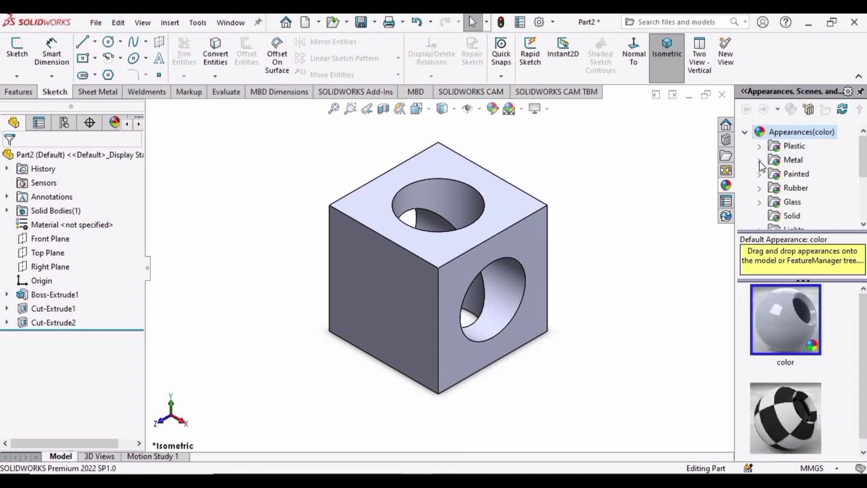
left_click(760, 161)
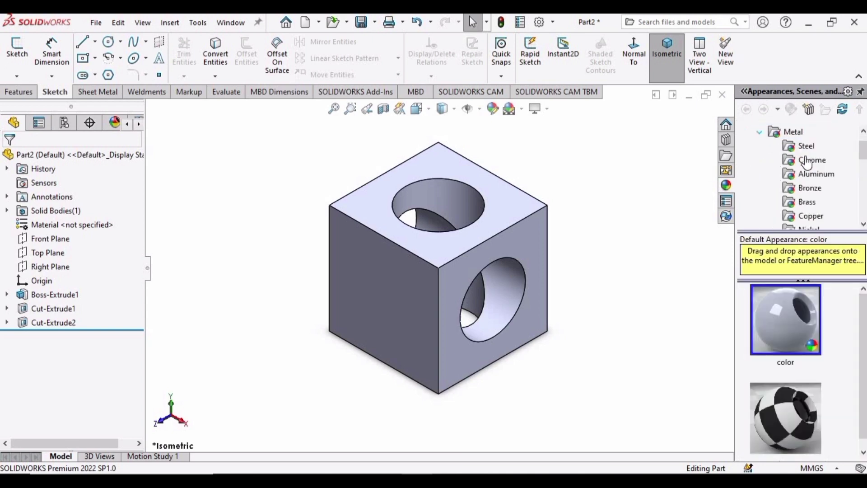
left_click(814, 179)
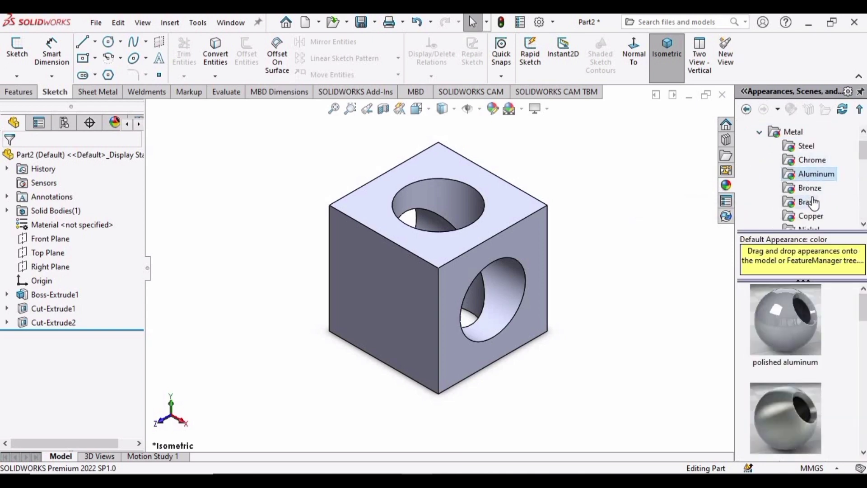
left_click(761, 132)
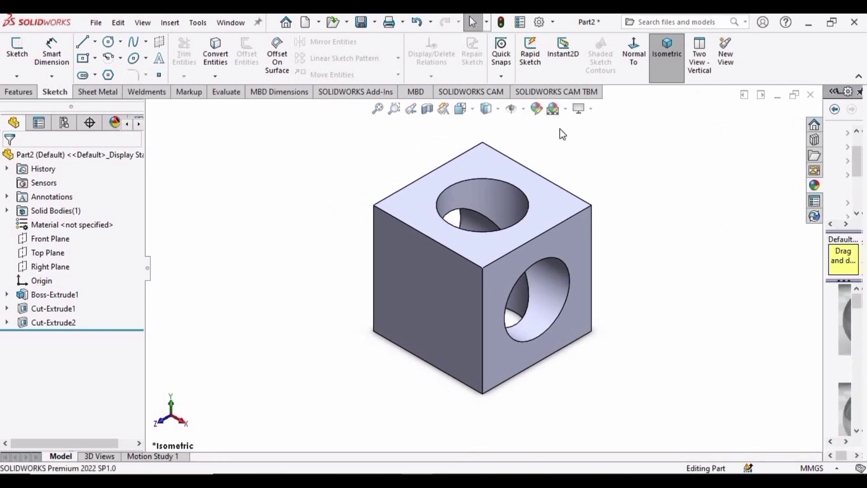
- Edit the appearance of the whole part and apply red from the standard colour palette
left_click(539, 110)
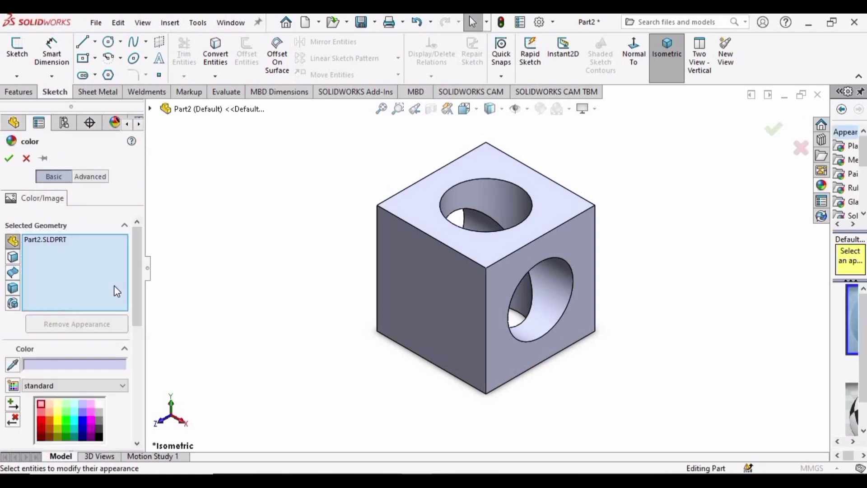
left_click(55, 422)
left_click(42, 423)
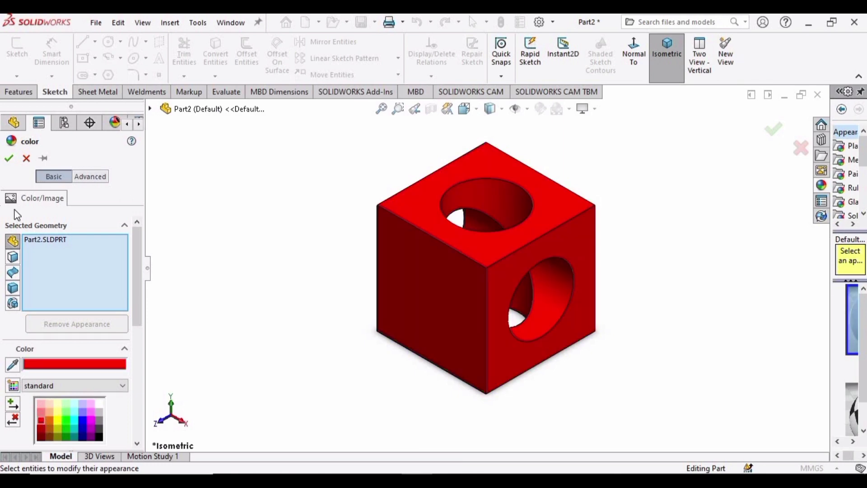
left_click(8, 158)
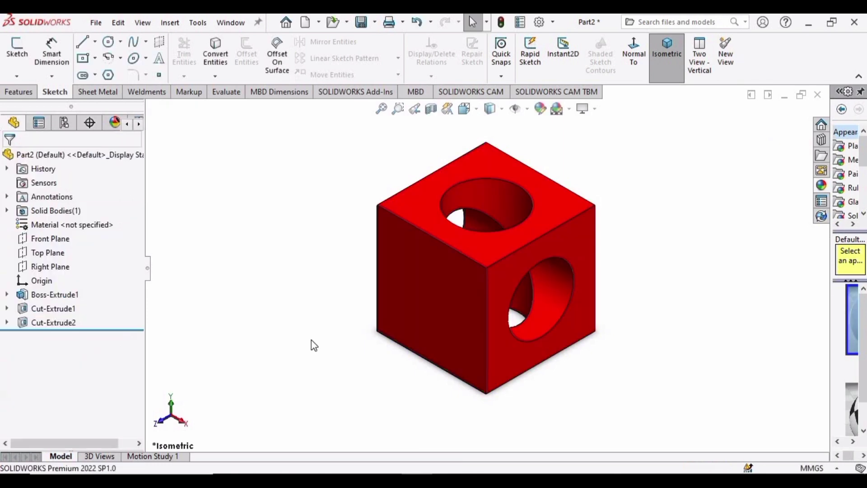
mouse_move(557, 327)
middle_mouse_down()
mouse_move(364, 321)
mouse_move(315, 309)
mouse_move(573, 294)
mouse_move(594, 323)
mouse_move(511, 282)
middle_mouse_up()
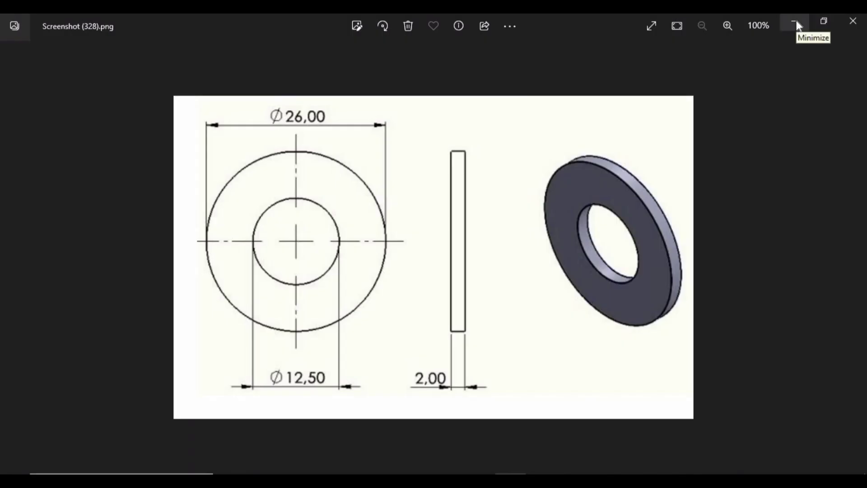
- Switch from the washer reference drawing to SOLIDWORKS and create a new Part document
left_click(797, 25)
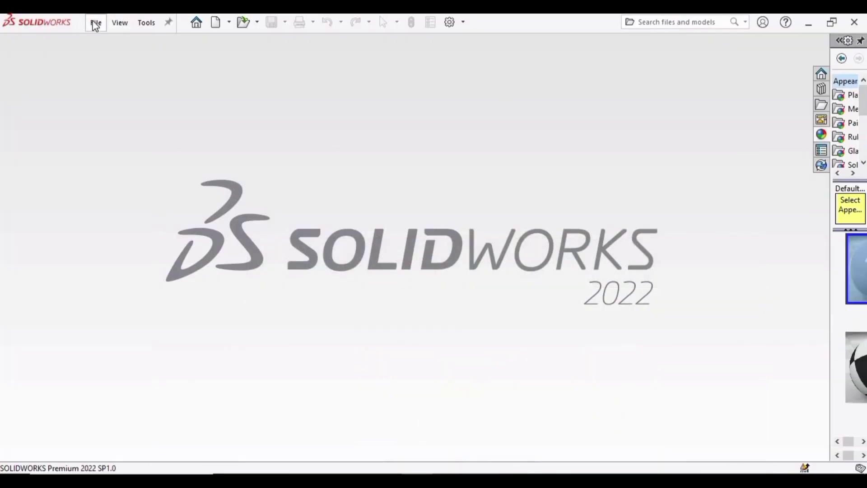
left_click(96, 25)
left_click(103, 44)
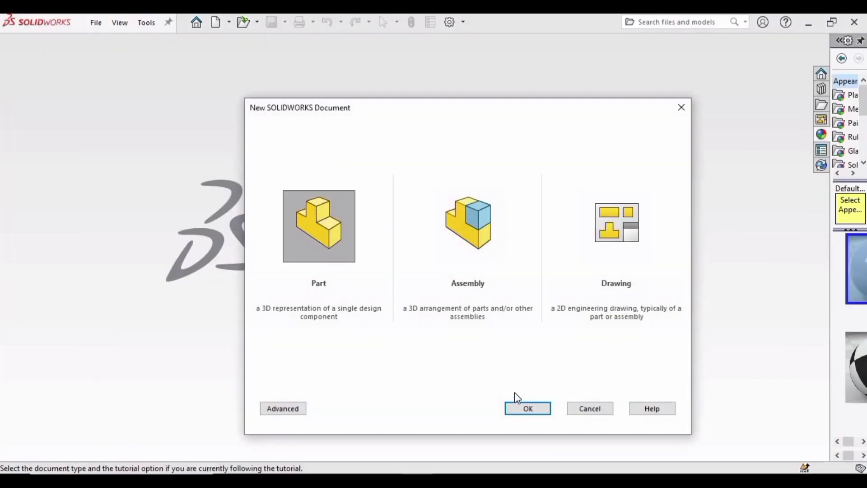
left_click(522, 412)
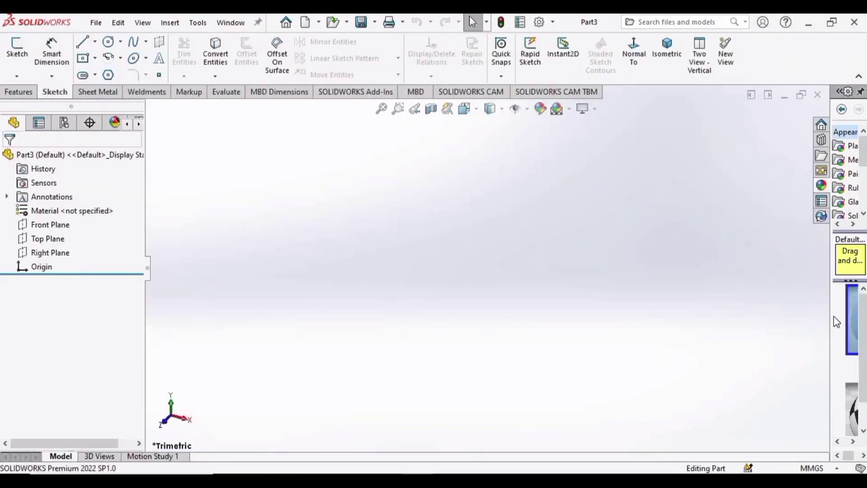
- Start a sketch on the Front Plane, check the washer dimensions in Screenshot (328).png, and return to SOLIDWORKS
left_click(49, 224)
left_click(65, 203)
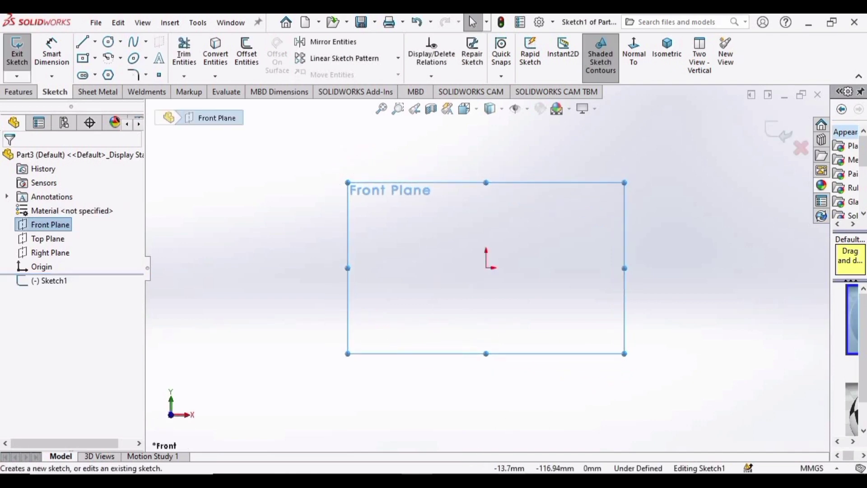
left_click(511, 482)
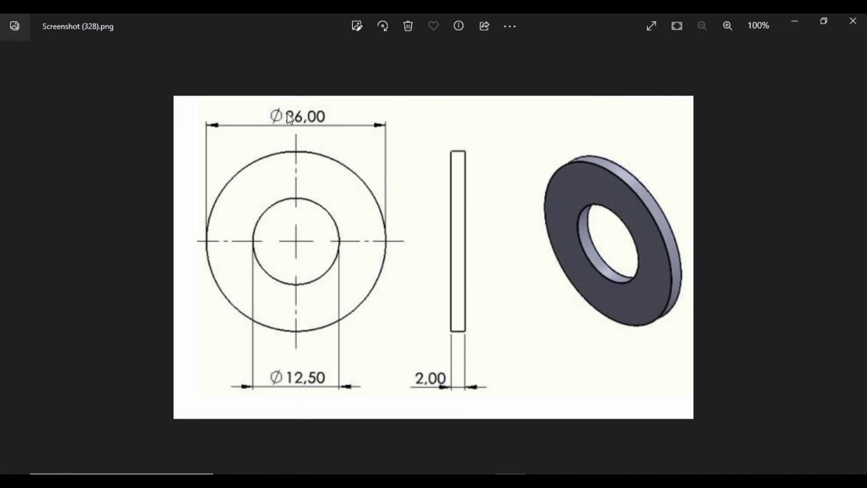
key("alt+Tab")
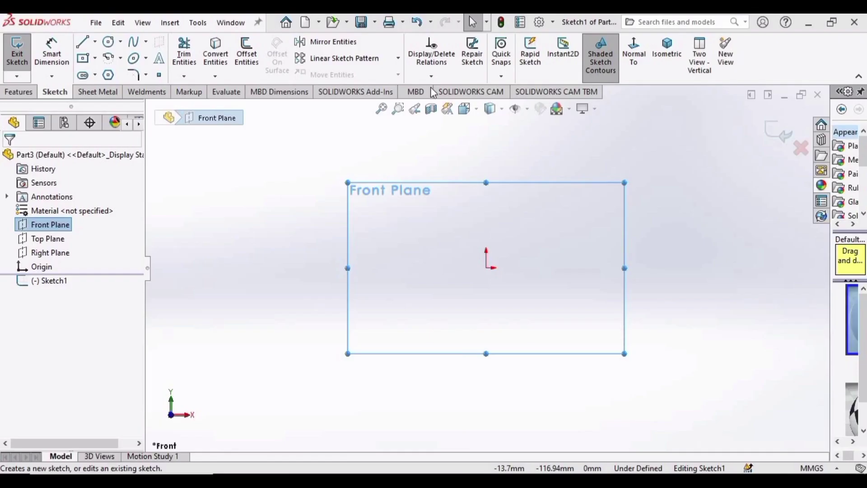
- Sketch a circle about 82 mm in diameter centred on the origin
left_click(111, 44)
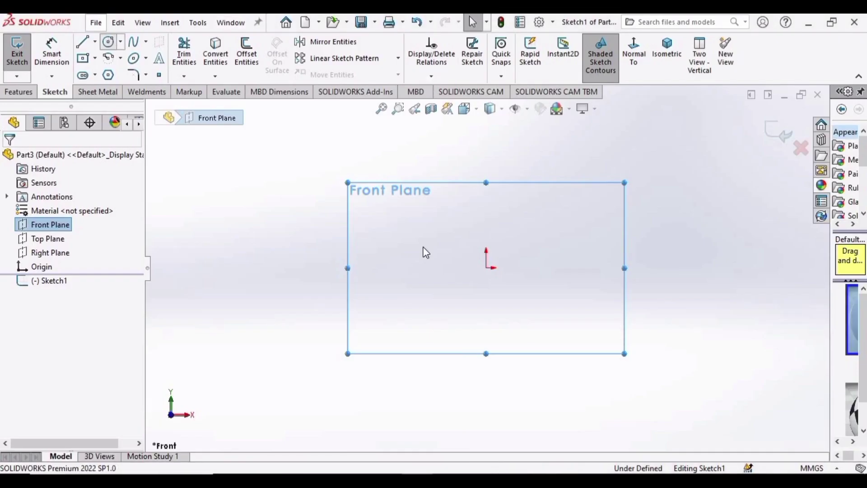
left_click(486, 268)
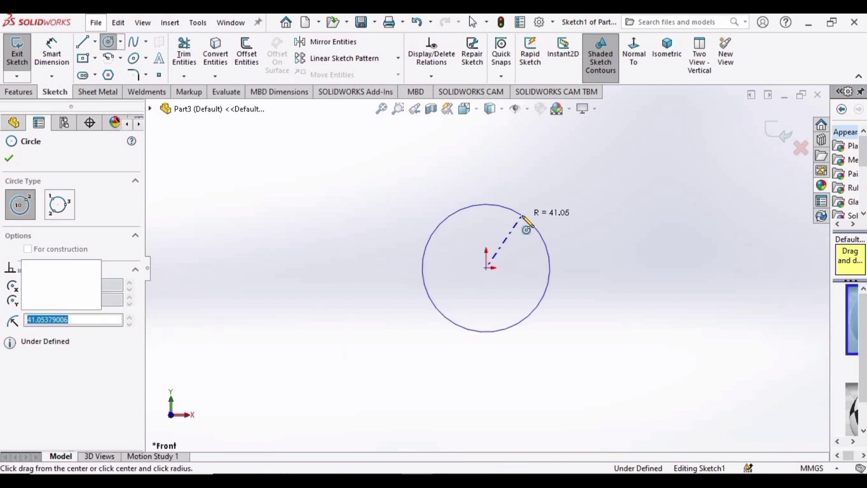
left_click(534, 224)
key("Escape")
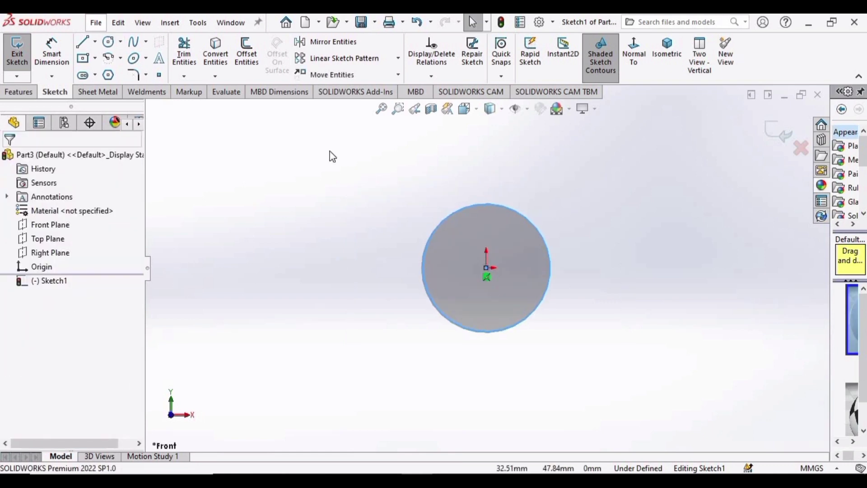
- Dimension the circle's diameter and set it to 26 mm
left_click(51, 52)
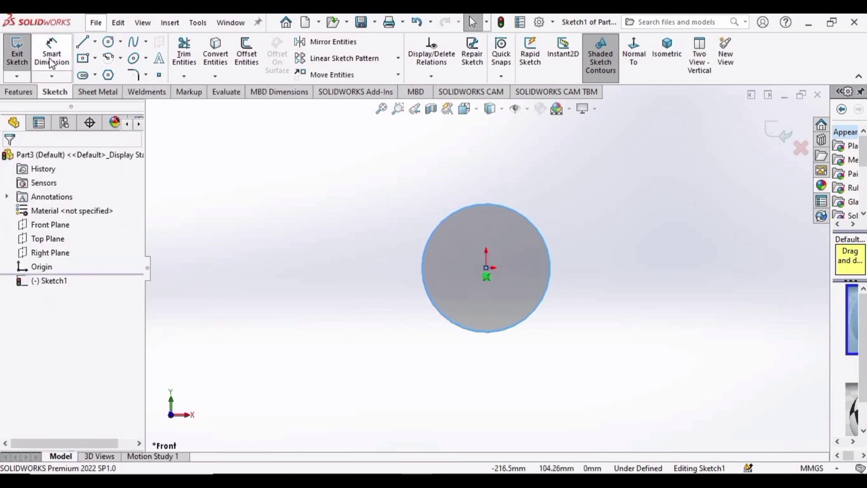
left_click(423, 281)
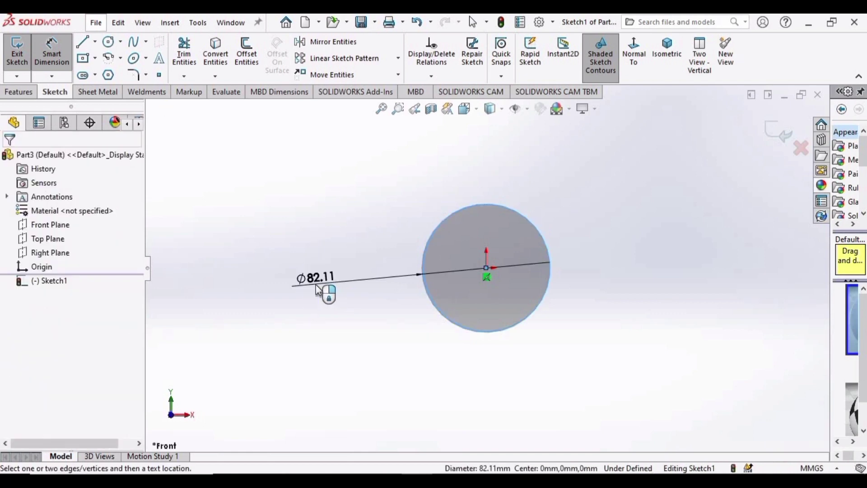
left_click(316, 285)
type("26")
key("Return")
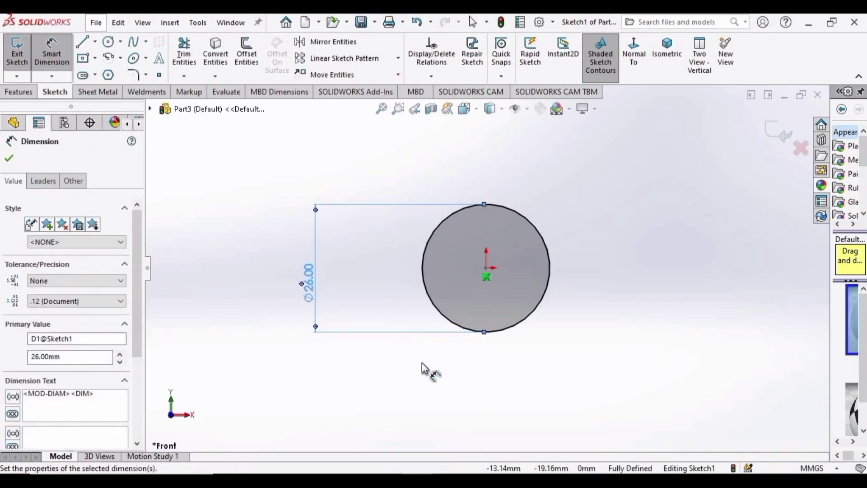
- Check the hole diameter in Screenshot (328).png, and in SOLIDWORKS sketch an inner circle about 17 mm in diameter centred on the origin
key("alt+Tab")
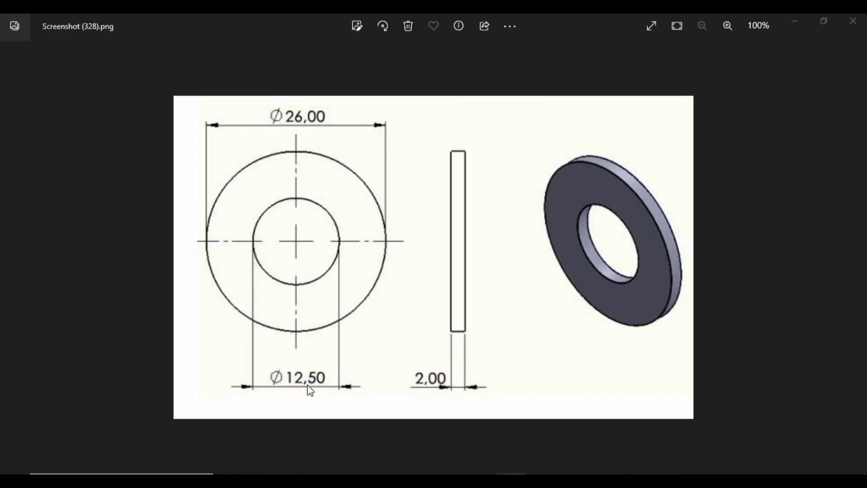
key("alt+Tab")
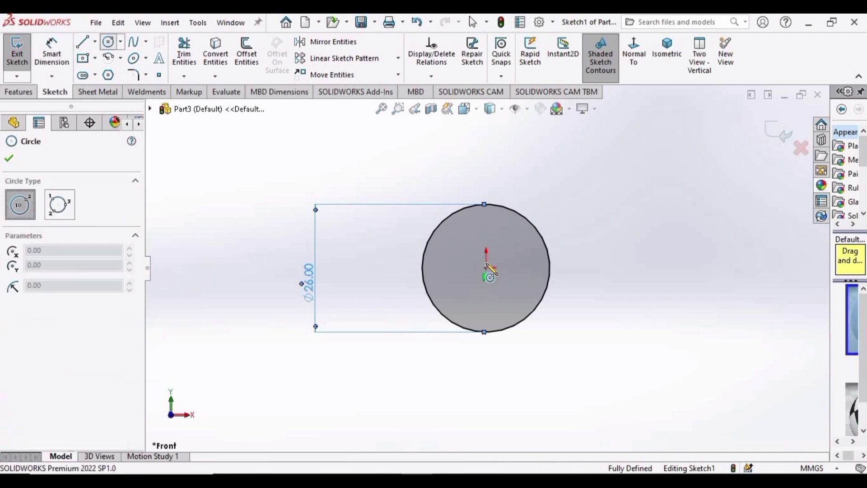
left_click(487, 268)
left_click(494, 227)
key("Escape")
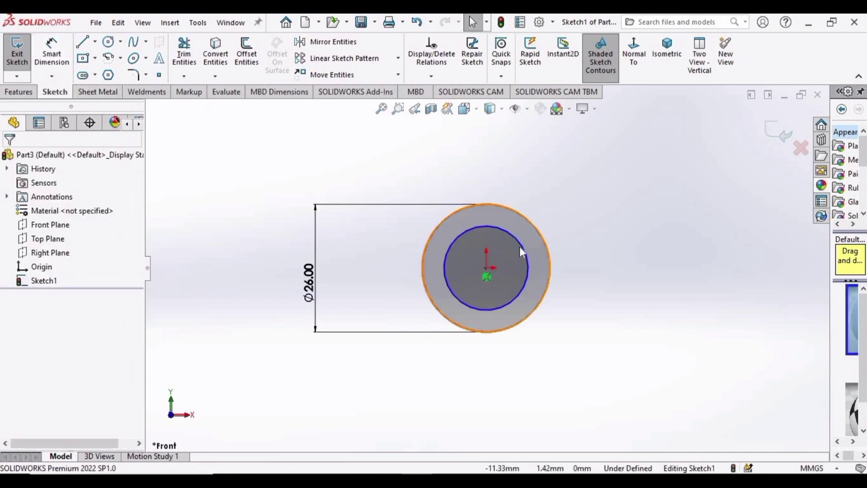
left_click_drag(444, 270, 377, 263)
key("ctrl+z")
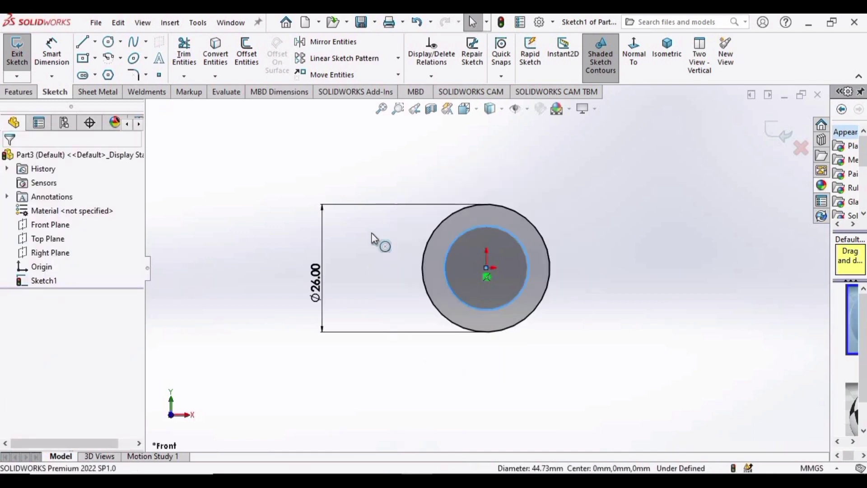
- Dimension the inner circle's diameter and set it to 12.5 mm
left_click(52, 54)
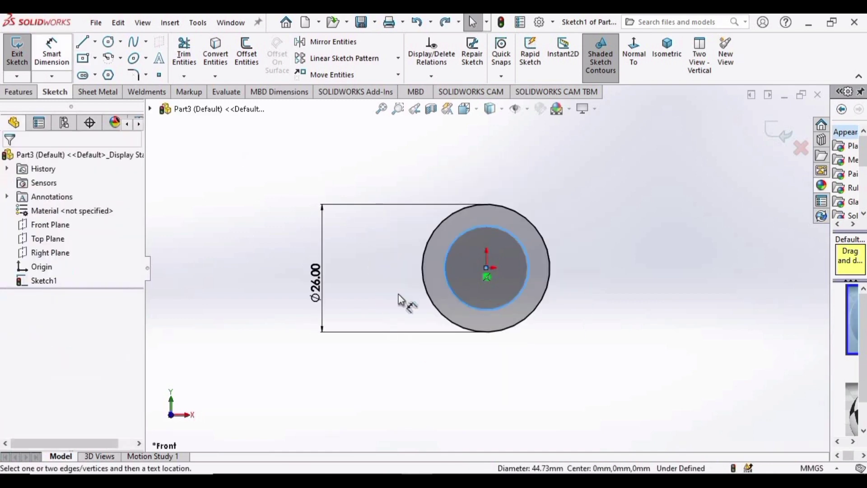
left_click(448, 281)
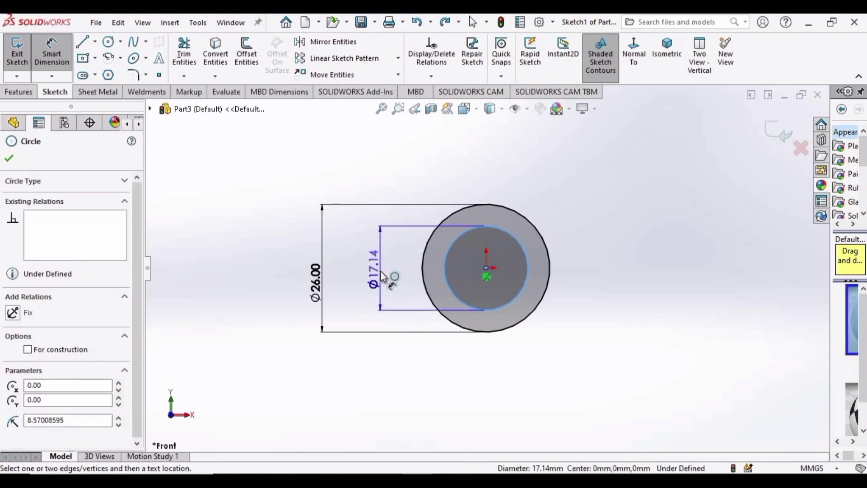
left_click(385, 277)
type("12.5")
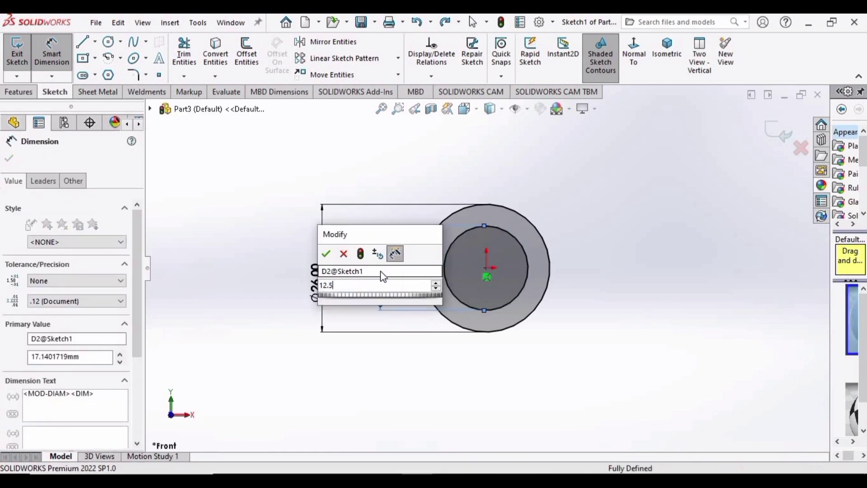
key("Return")
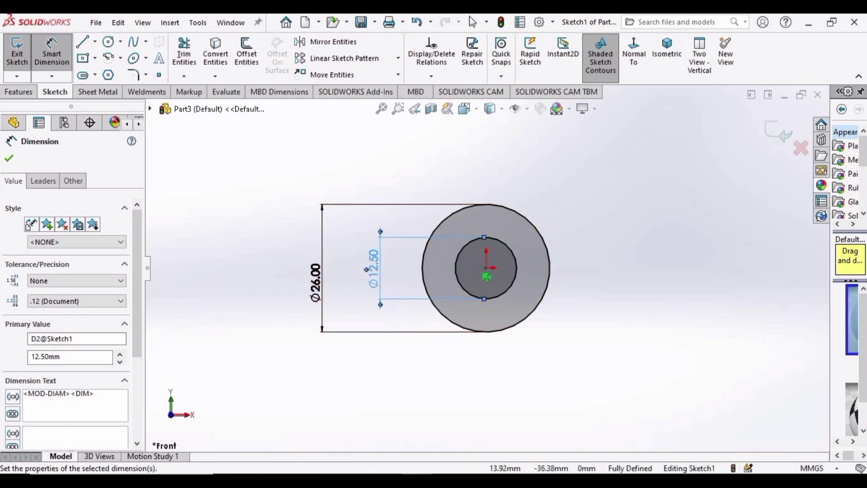
- Check the washer thickness in Screenshot (328).png, and in SOLIDWORKS extrude the ring between the two circles as a 2 mm Blind boss
left_click(511, 481)
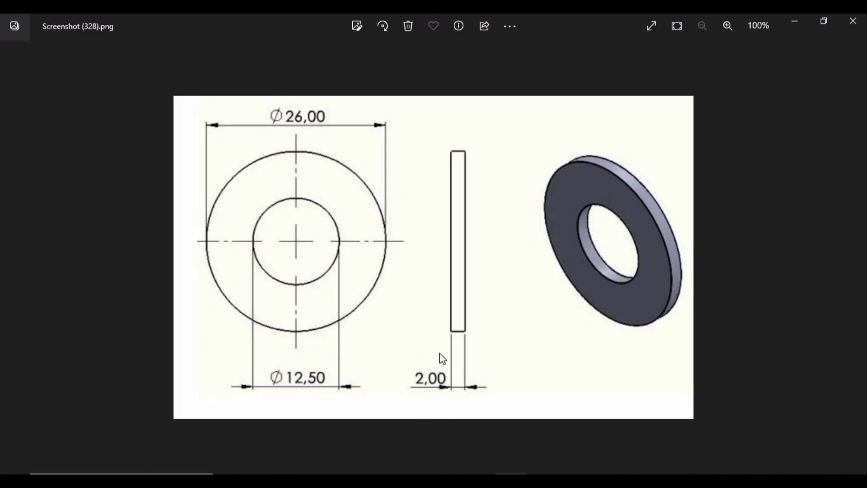
key("alt+Tab")
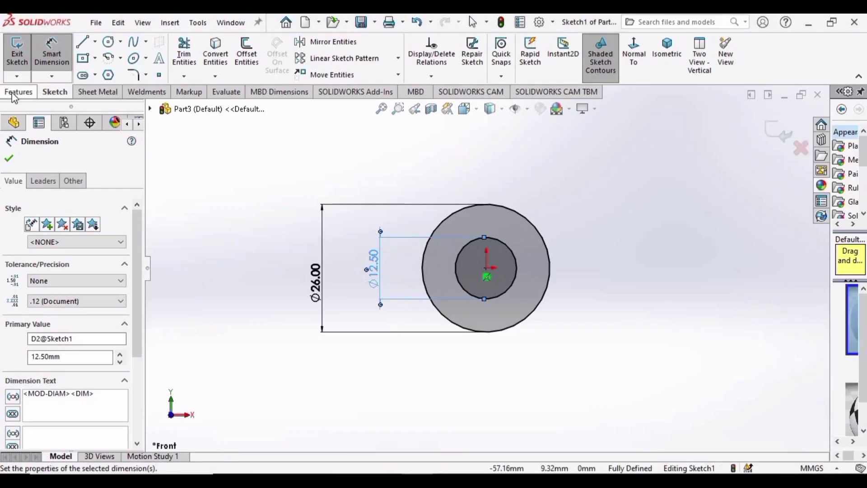
left_click(17, 56)
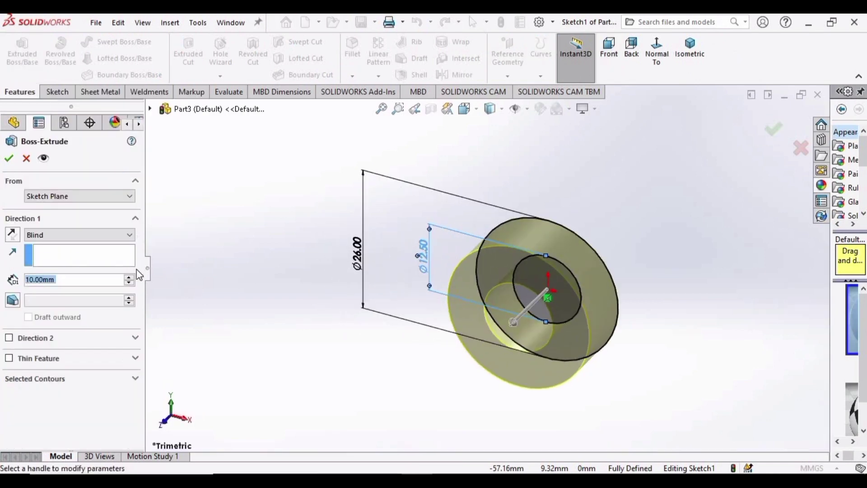
left_click(74, 276)
key("BackSpace")
key("BackSpace")
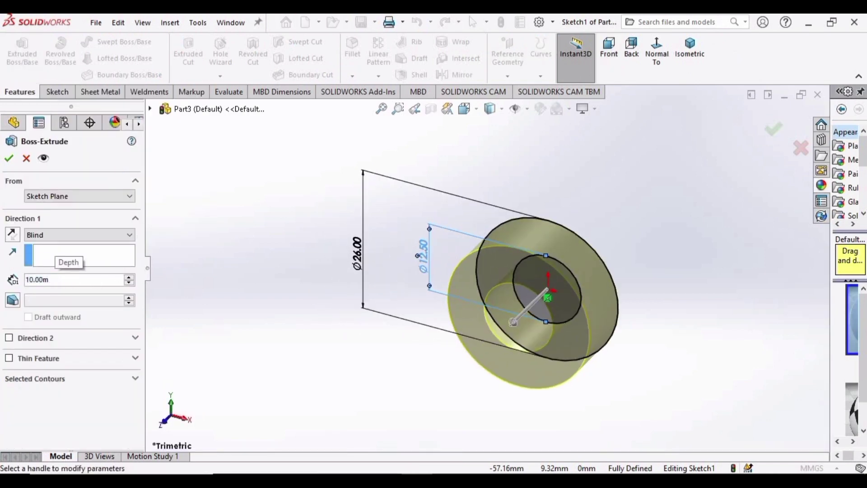
key("BackSpace")
key("BackSpace")
key("BackSpace")
key("BackSpace")
key("BackSpace")
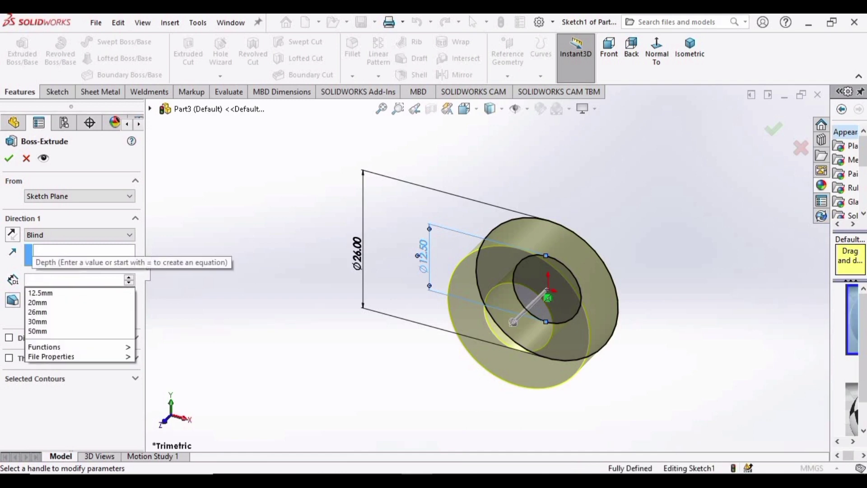
type("2")
key("Return")
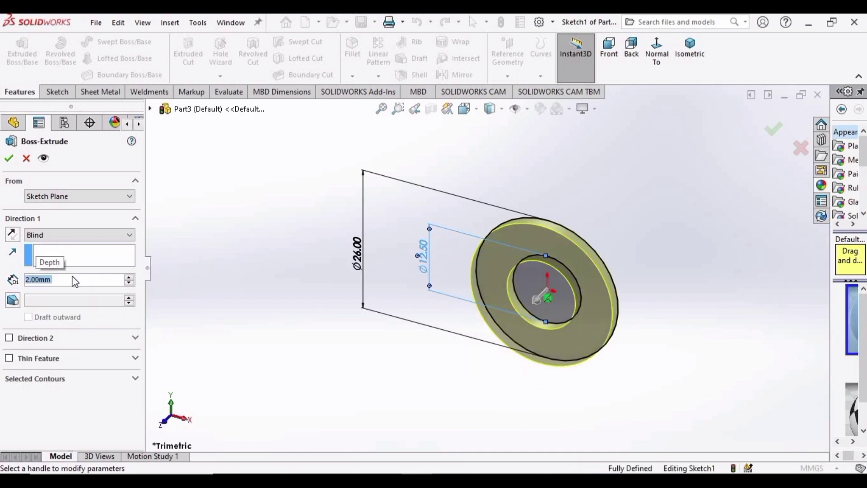
left_click(9, 158)
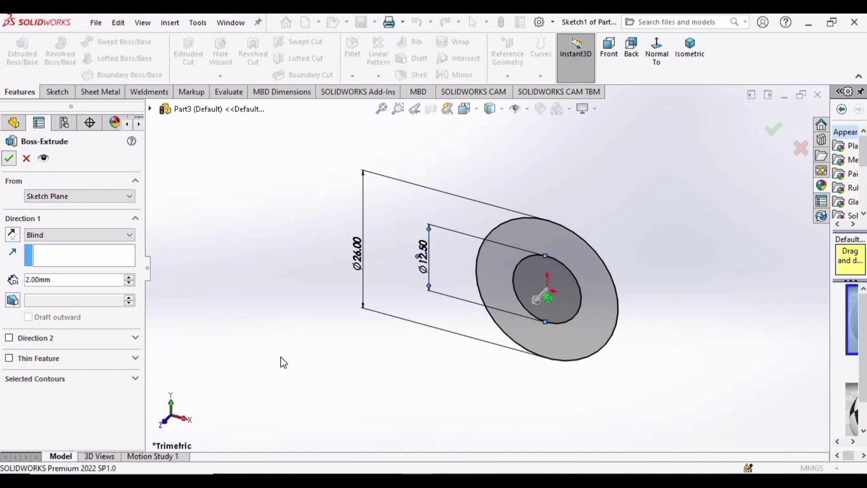
left_click(347, 265)
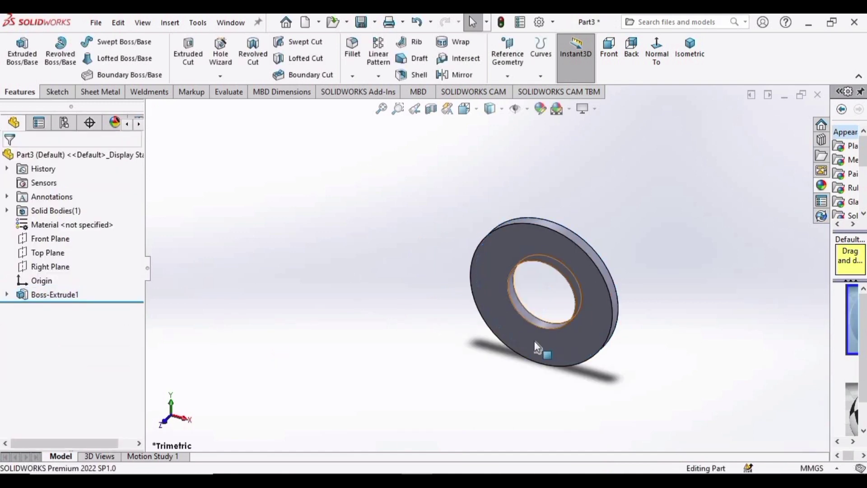
- Edit the appearance of the whole washer part with a turquoise colour from the standard palette
left_click(569, 110)
left_click(541, 109)
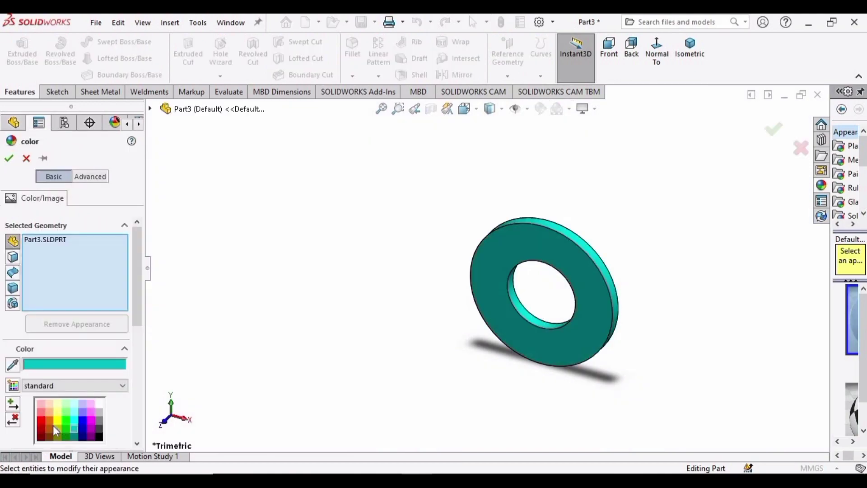